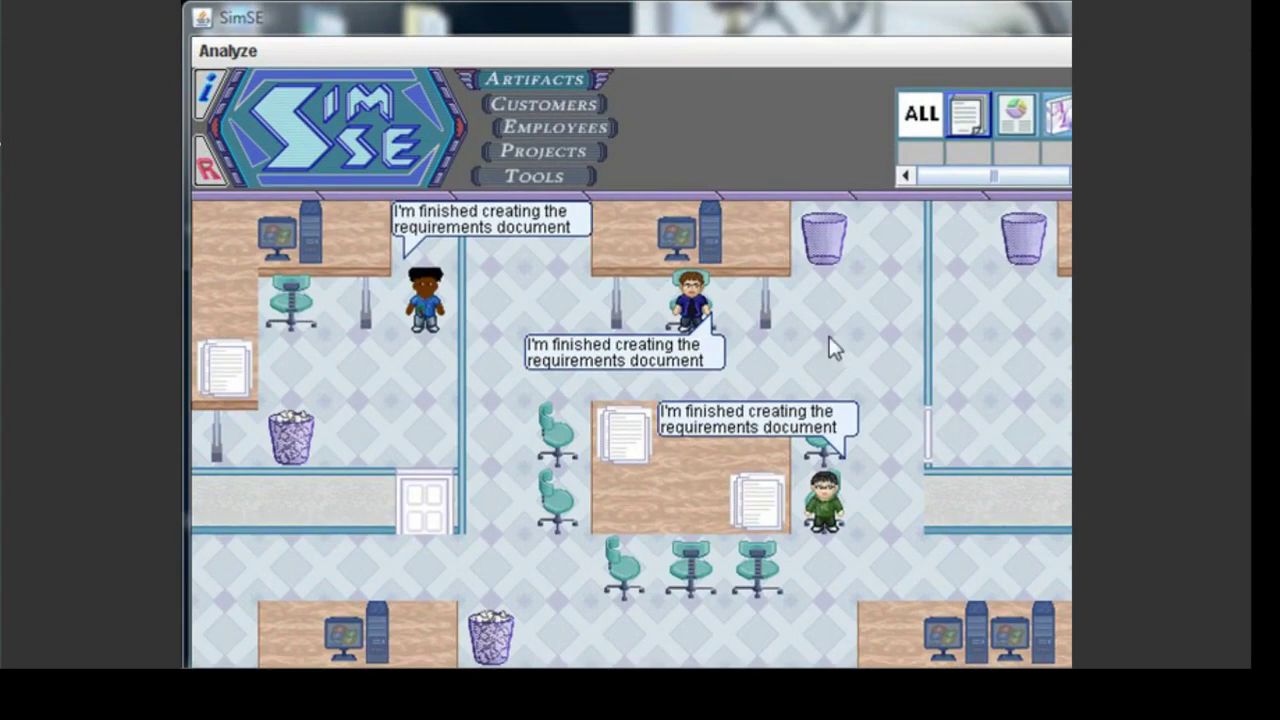
Open the Explanatory Tool from Analyze > Analyze Simulation
{"action": "left_click", "coordinate": [253, 60]}
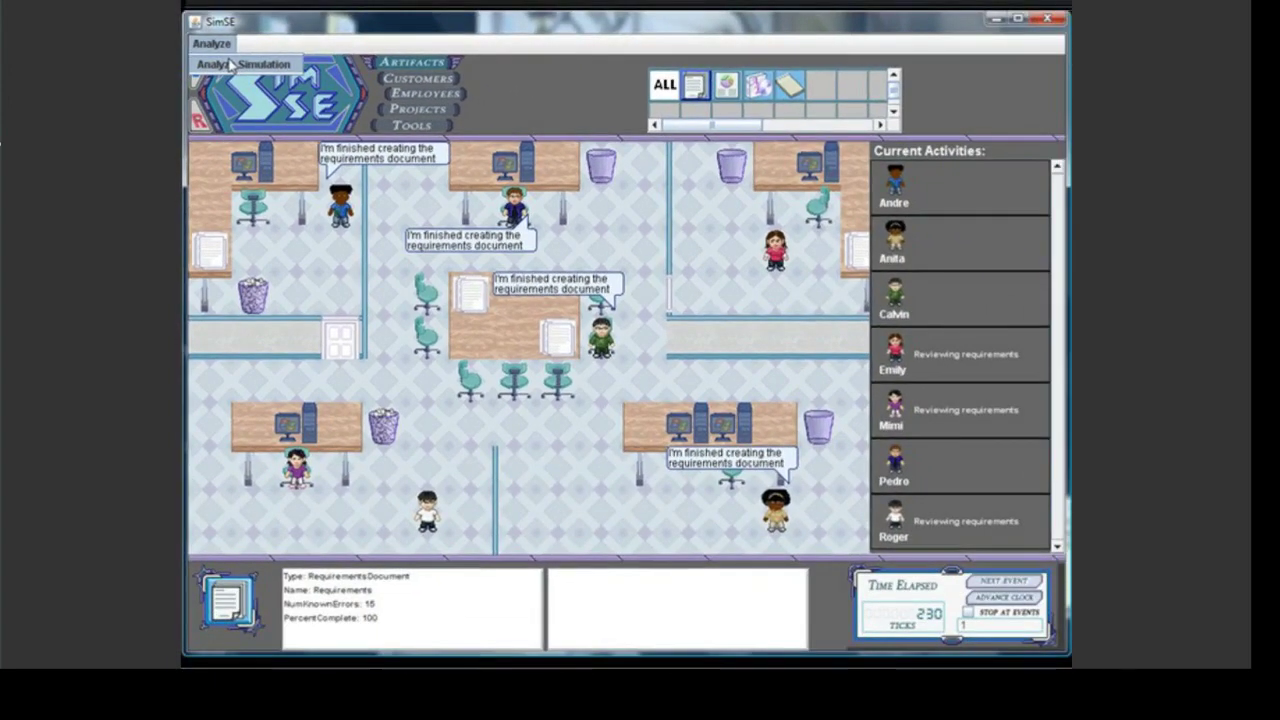
{"action": "left_click", "coordinate": [232, 64]}
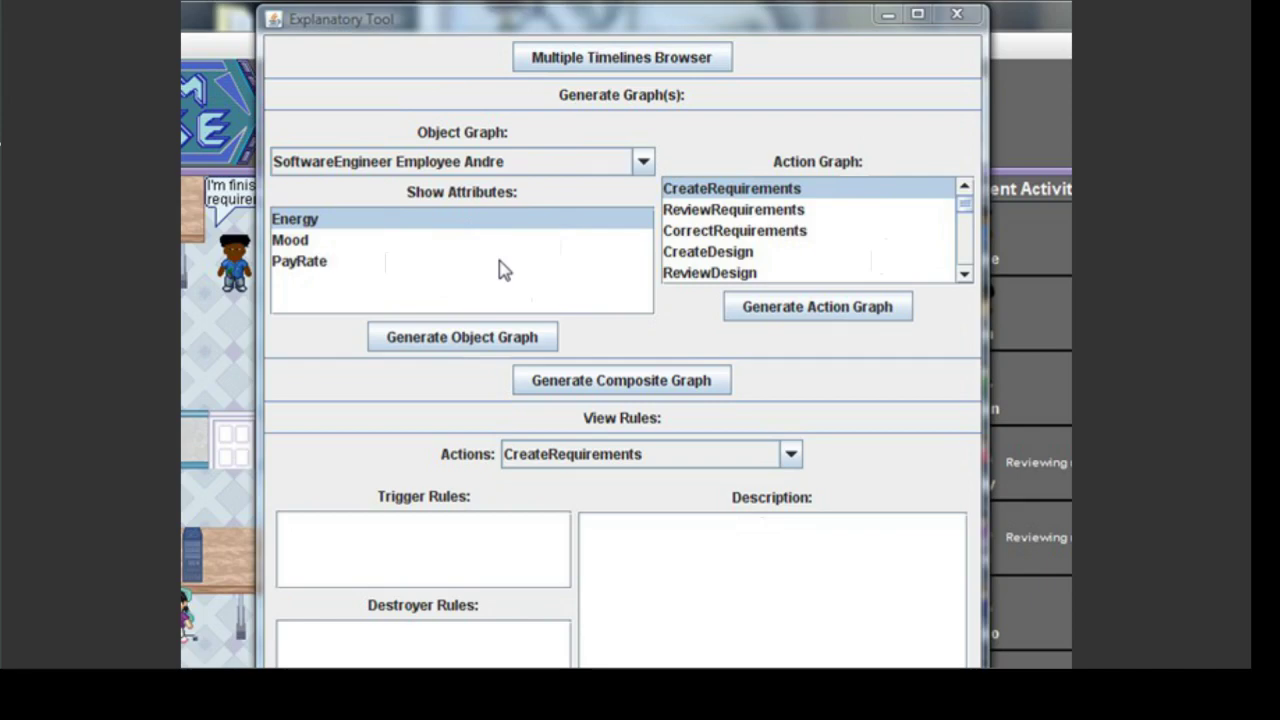
Generate an object graph of RequirementsDocument's NumKnownErrors, NumUnknownErrors, PercentErroneous and PercentComplete
{"action": "left_click", "coordinate": [481, 166]}
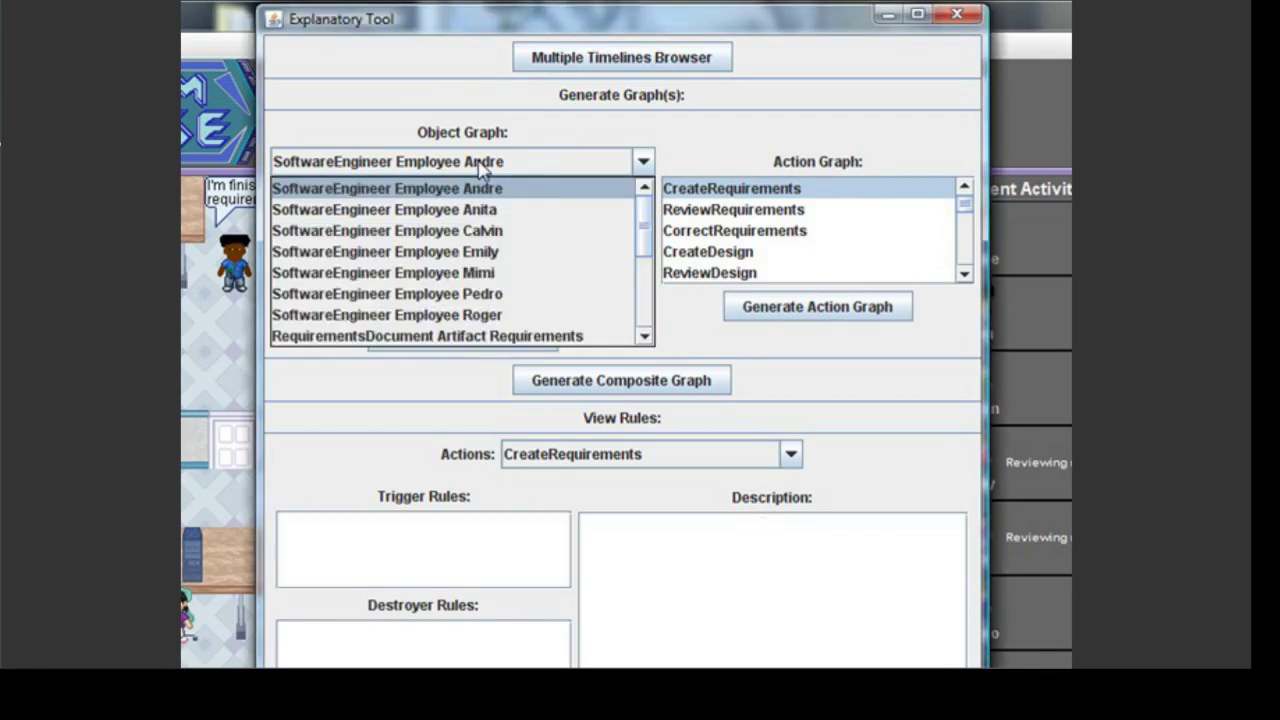
{"action": "left_click", "coordinate": [492, 337]}
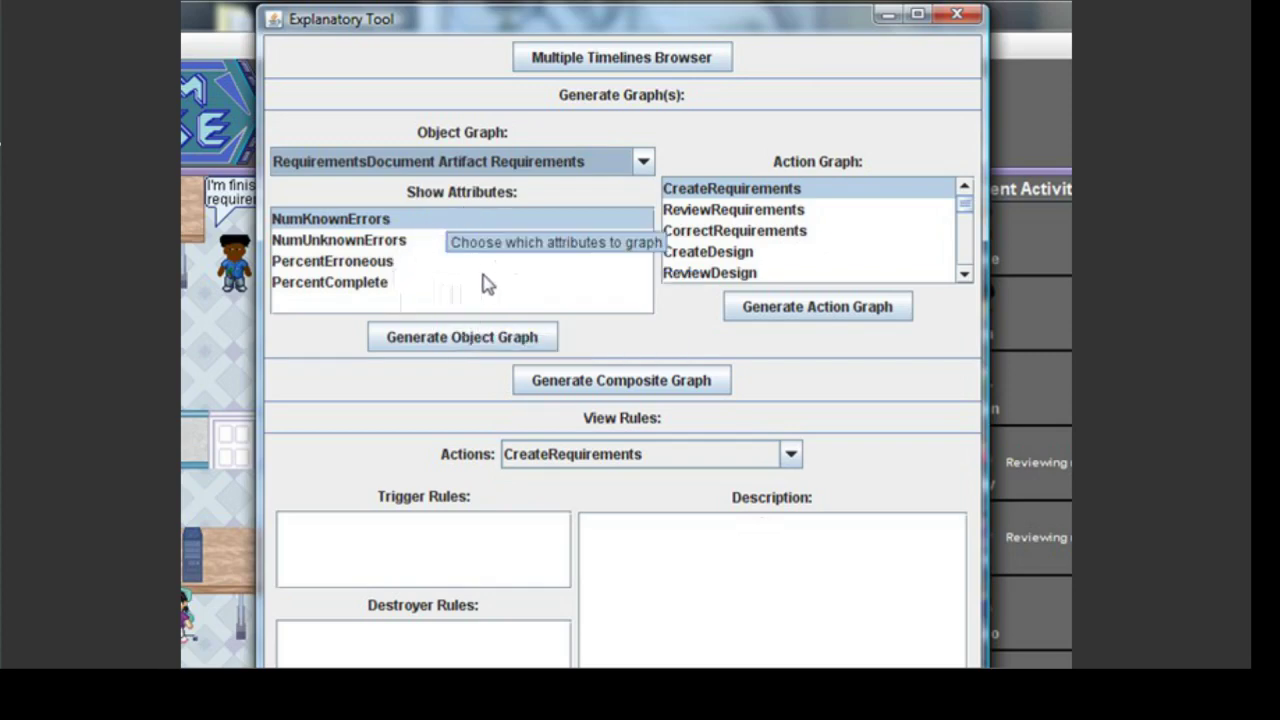
{"action": "left_click", "coordinate": [420, 242], "text": "ctrl"}
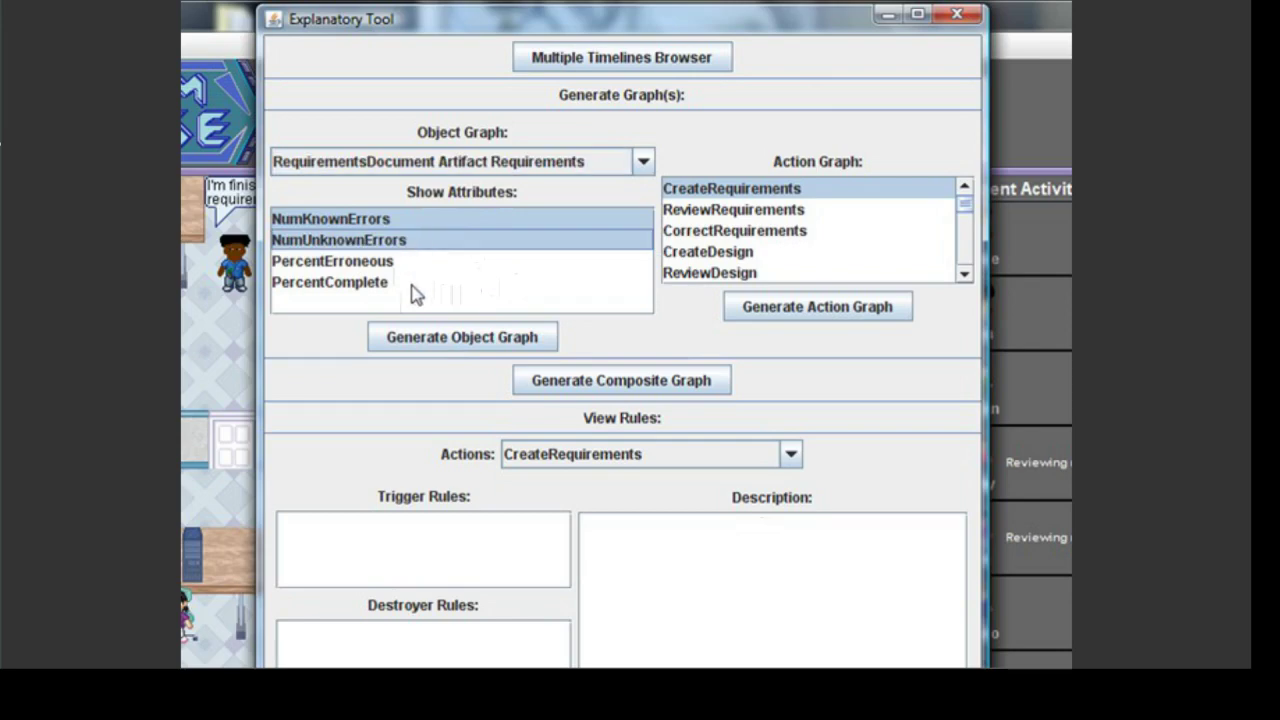
{"action": "left_click", "coordinate": [398, 262], "text": "ctrl"}
{"action": "left_click", "coordinate": [400, 265], "text": "ctrl"}
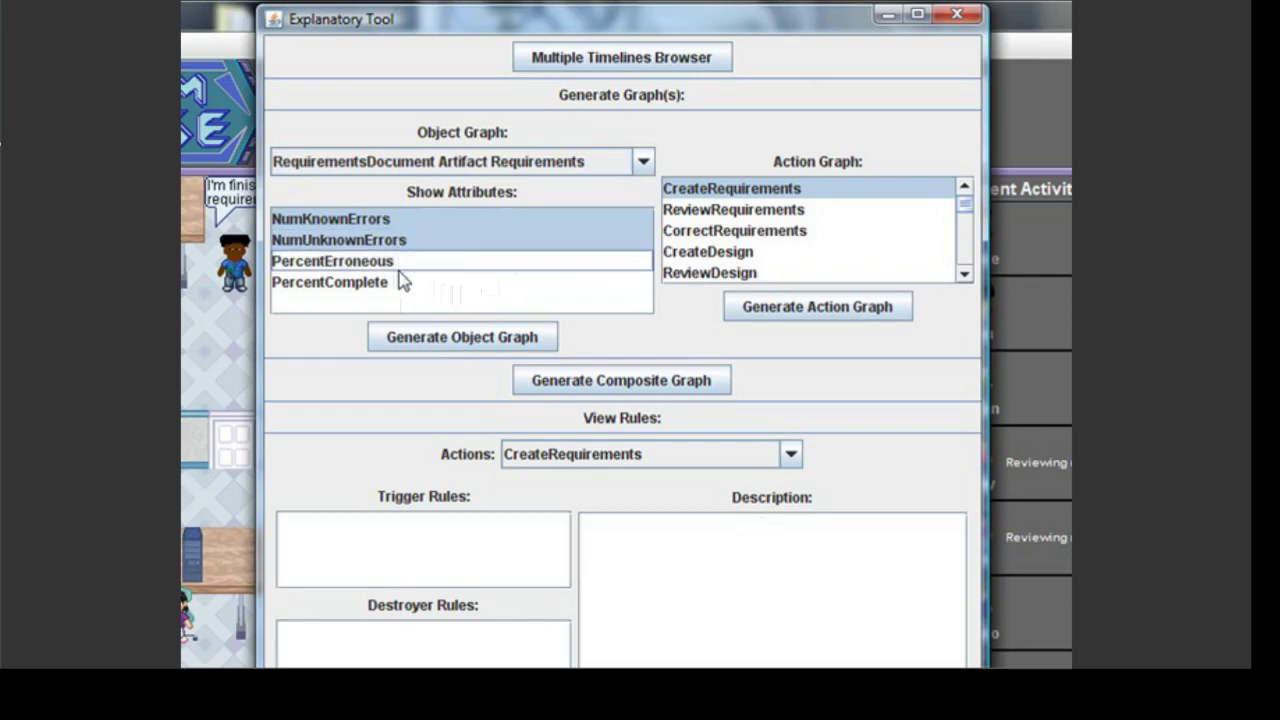
{"action": "left_click", "coordinate": [398, 262], "text": "ctrl"}
{"action": "left_click", "coordinate": [400, 284], "text": "ctrl"}
{"action": "left_click", "coordinate": [403, 337]}
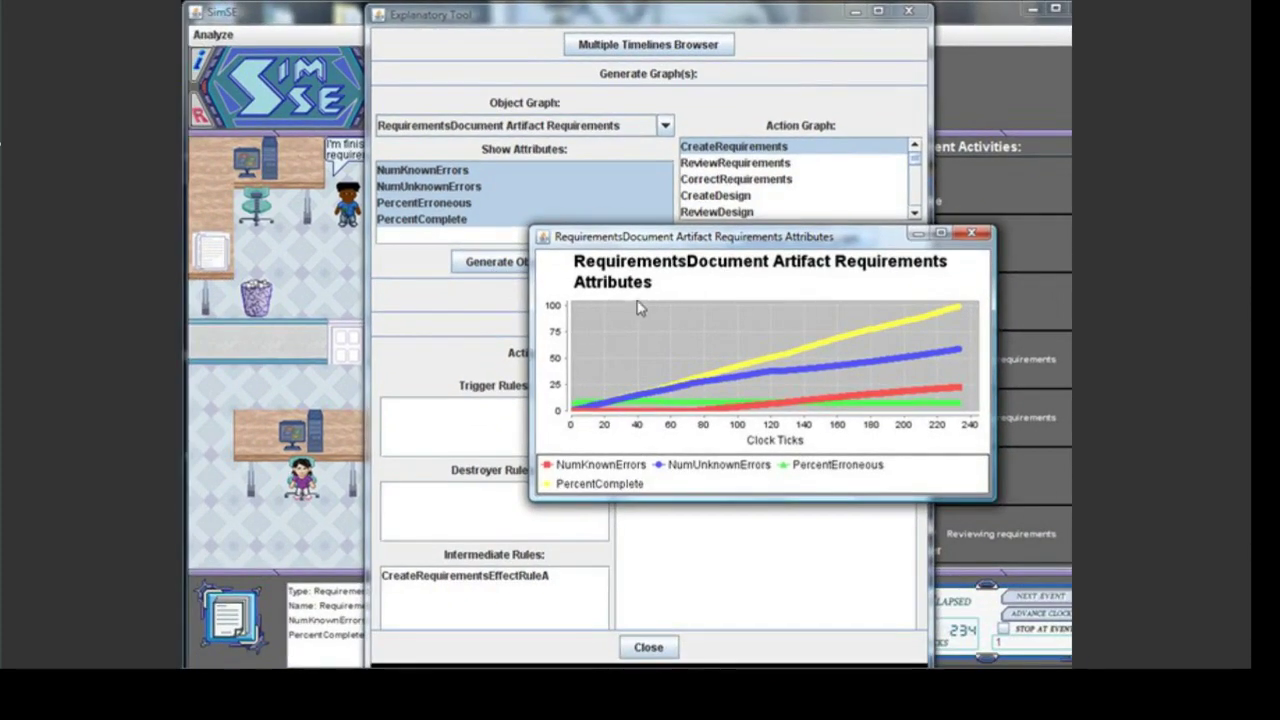
Resize the requirements chart window wider and taller
{"action": "left_click_drag", "start_coordinate": [531, 228], "coordinate": [212, 17]}
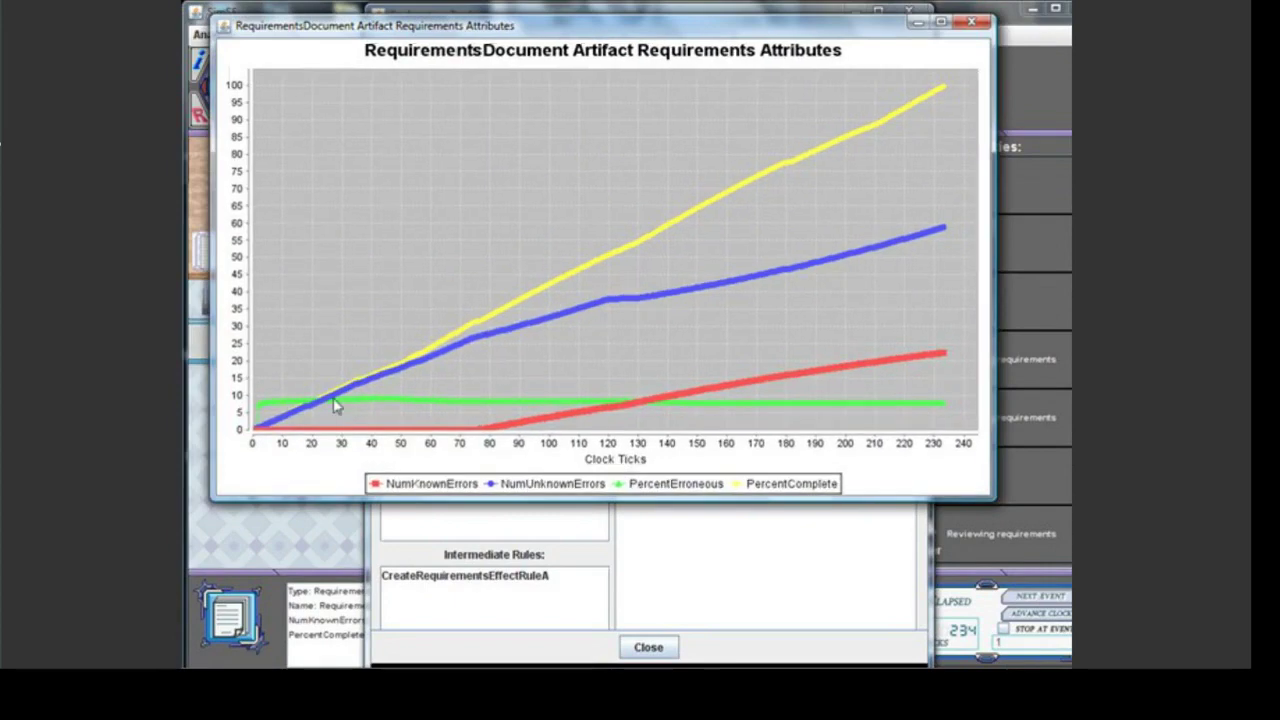
{"action": "left_click_drag", "start_coordinate": [227, 497], "coordinate": [228, 625]}
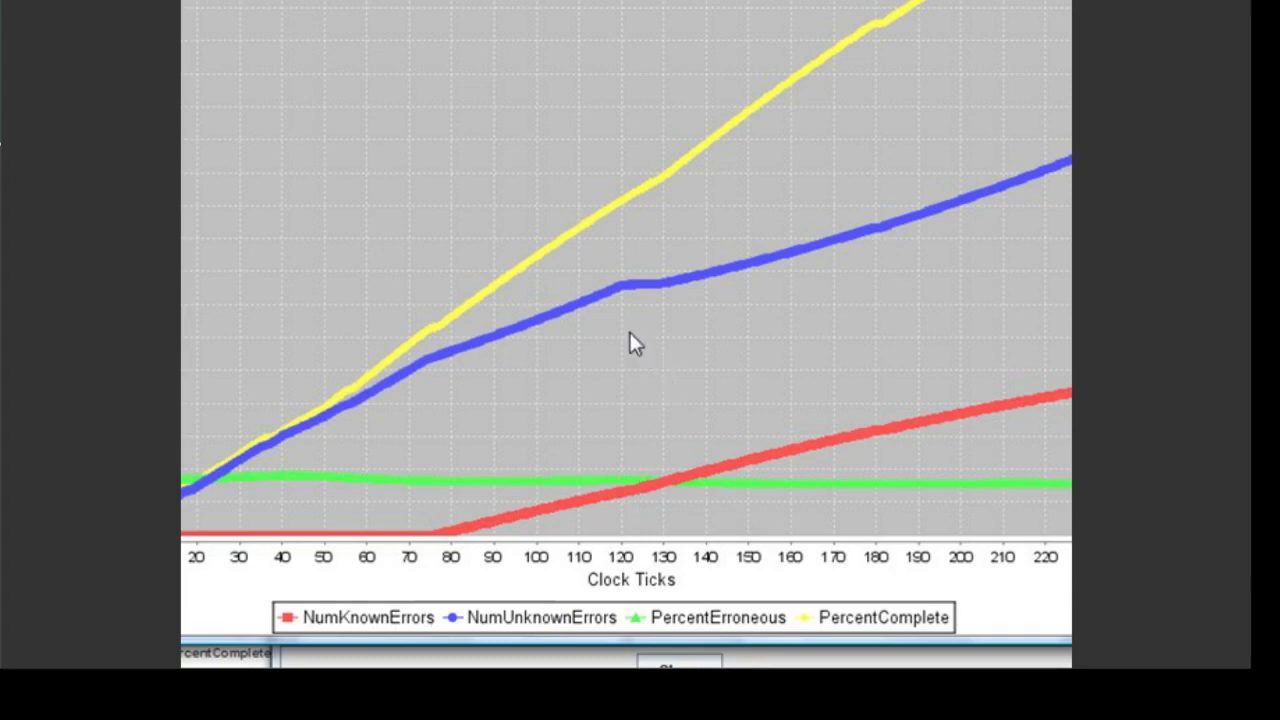
{"action": "mouse_move", "coordinate": [640, 485]}
{"action": "mouse_move", "coordinate": [538, 322]}
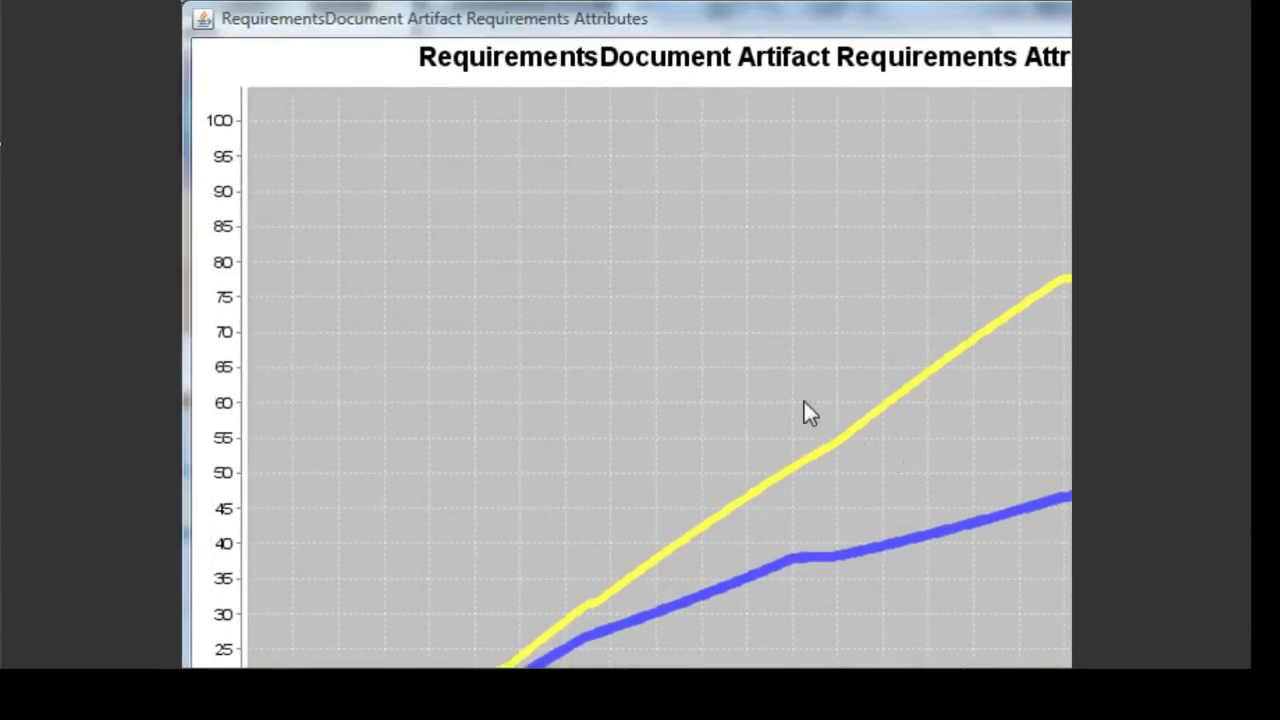
Review the chart's Legend, Plot and Other property tabs, then cancel without changes
{"action": "right_click", "coordinate": [717, 368]}
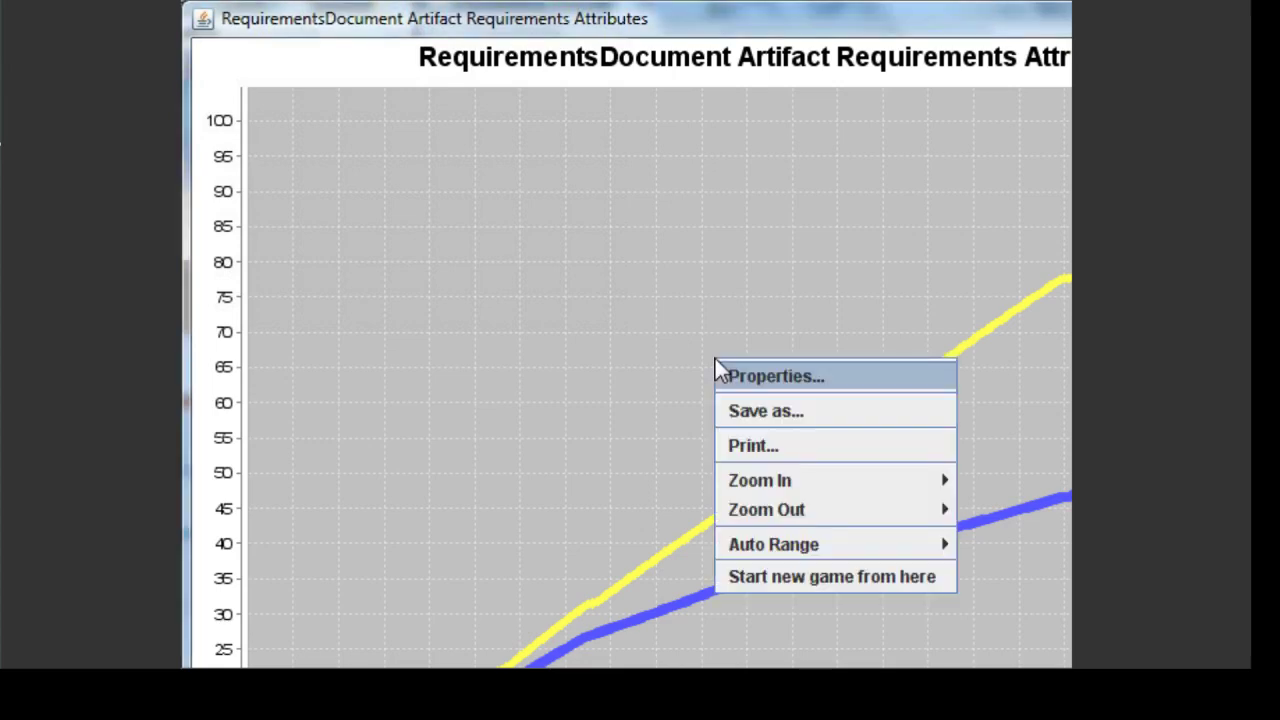
{"action": "mouse_move", "coordinate": [790, 485]}
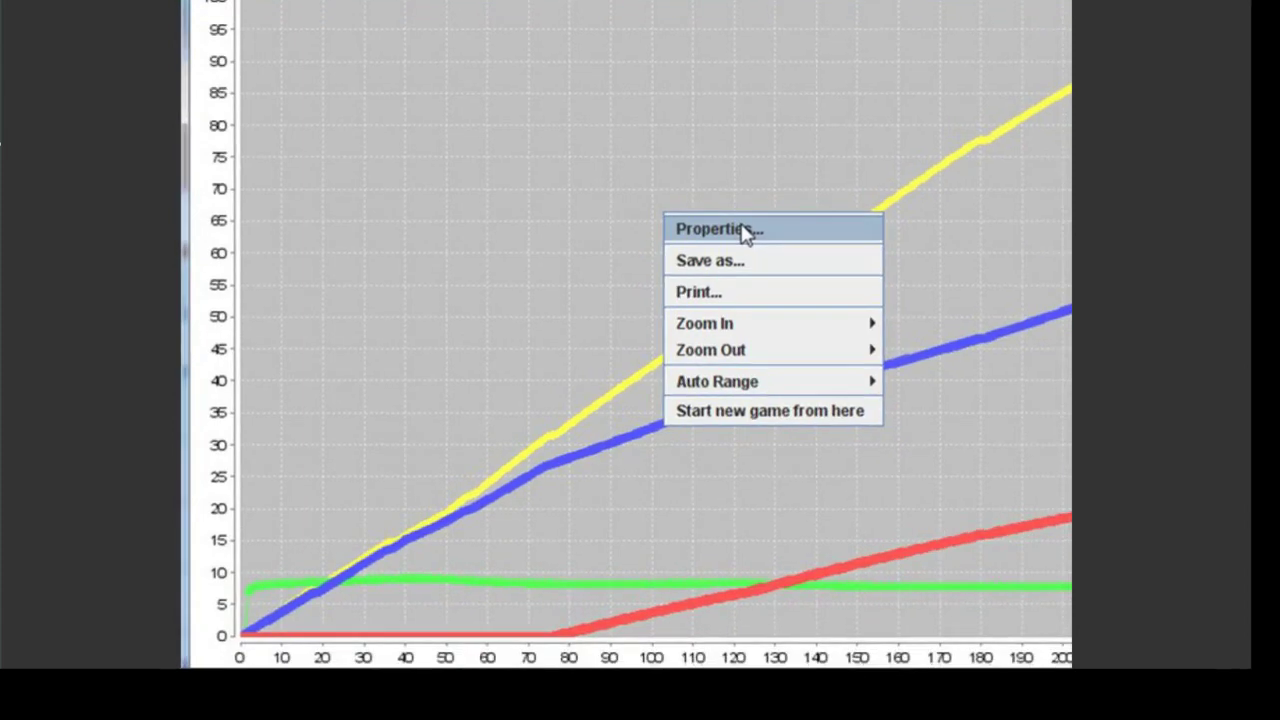
{"action": "left_click", "coordinate": [752, 251]}
{"action": "left_click", "coordinate": [514, 116]}
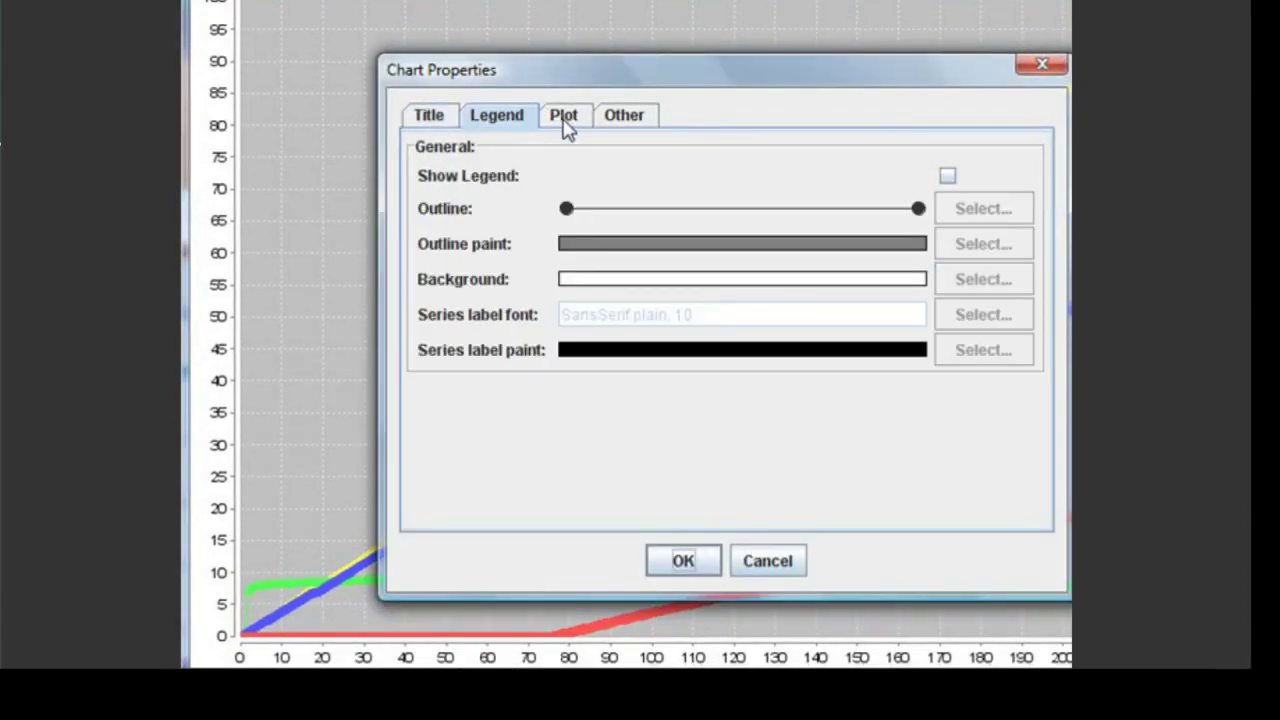
{"action": "left_click", "coordinate": [564, 122]}
{"action": "left_click", "coordinate": [636, 120]}
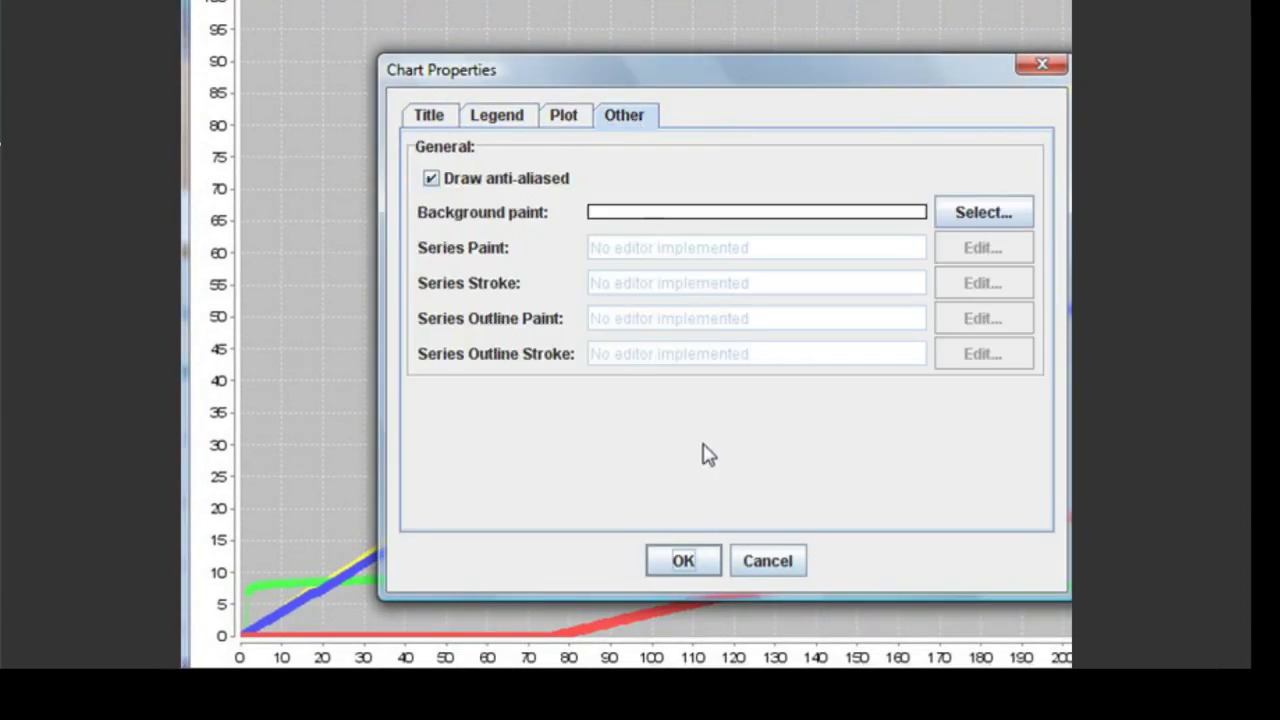
{"action": "left_click", "coordinate": [762, 566]}
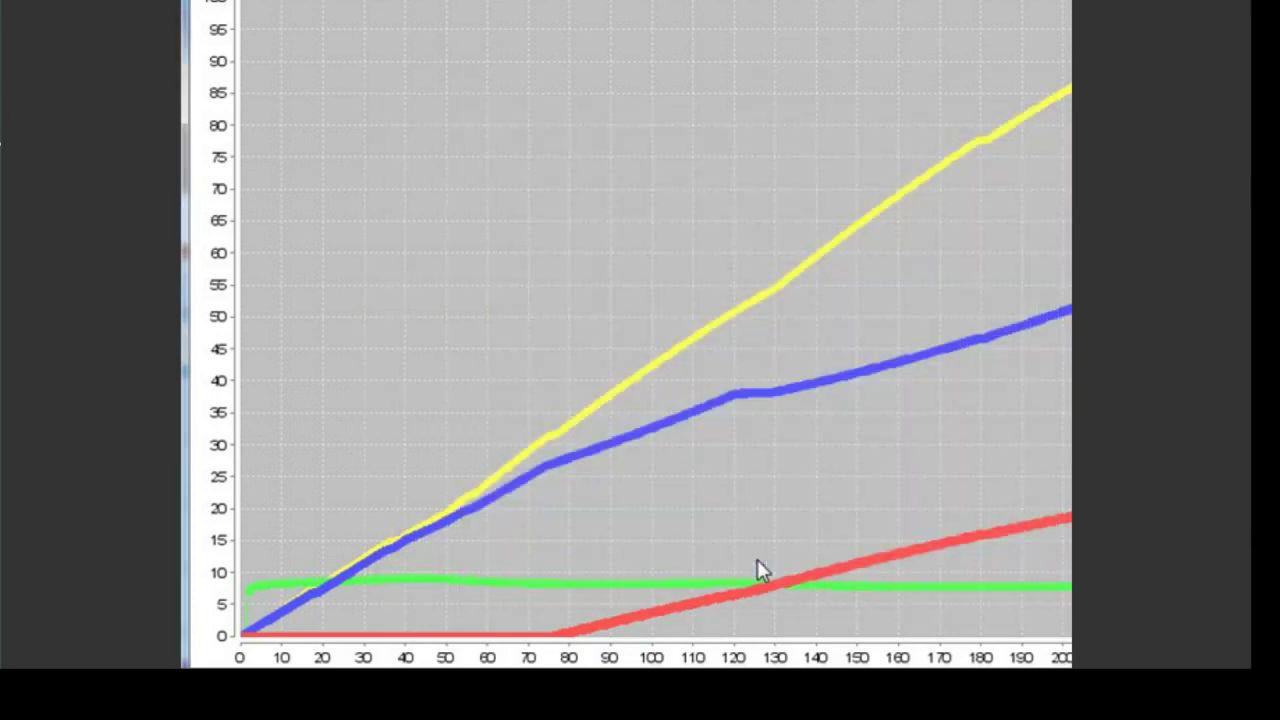
Dismiss the chart's context menu and close the attributes chart window
{"action": "right_click", "coordinate": [723, 213]}
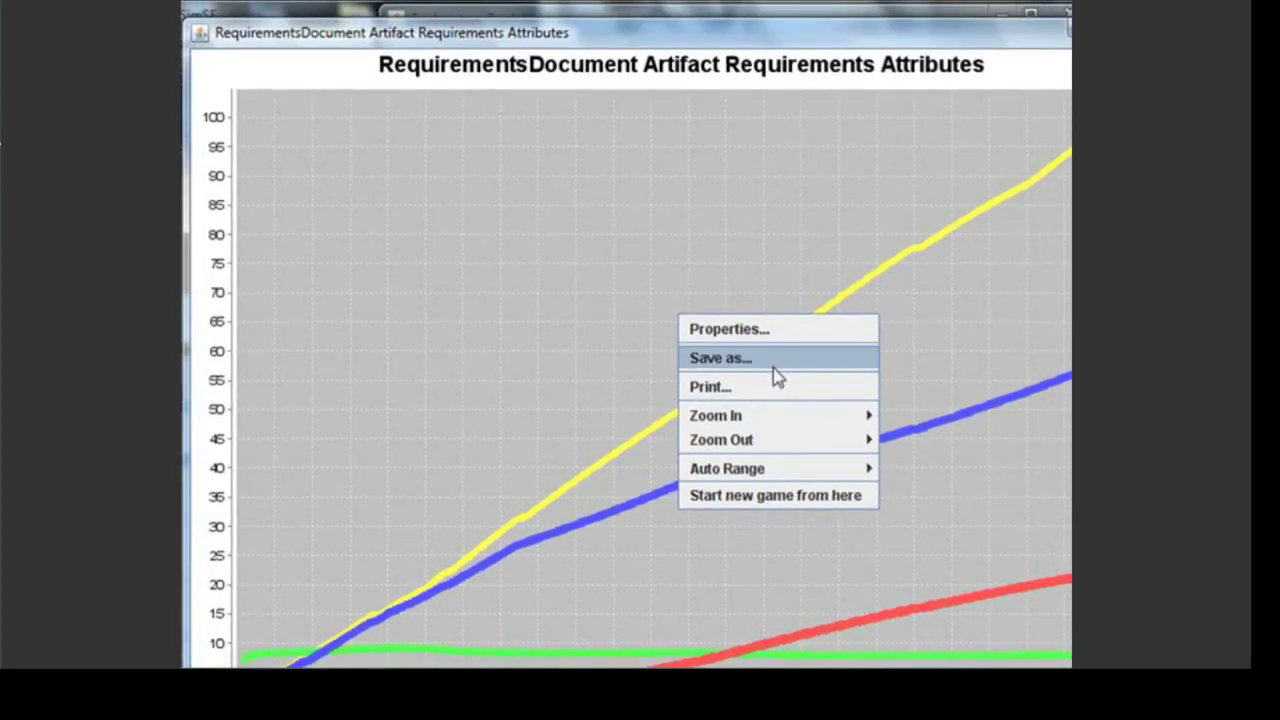
{"action": "left_click", "coordinate": [1002, 336]}
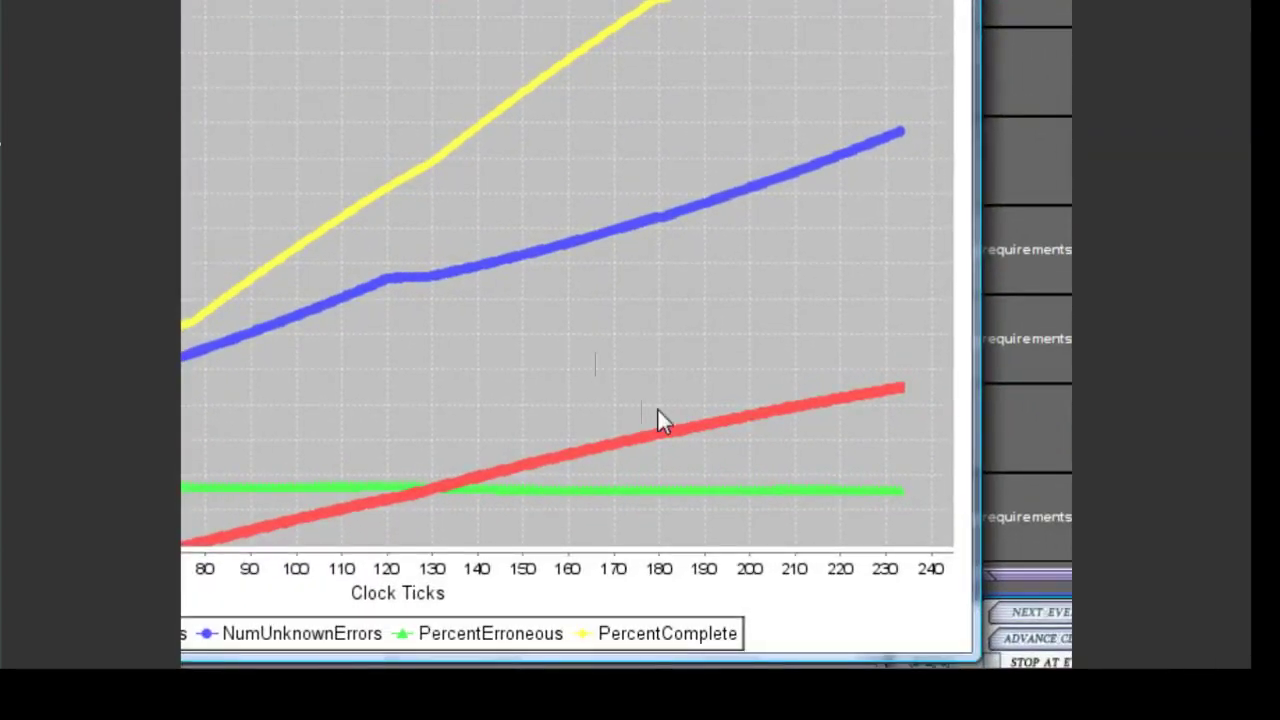
{"action": "left_click", "coordinate": [1032, 620]}
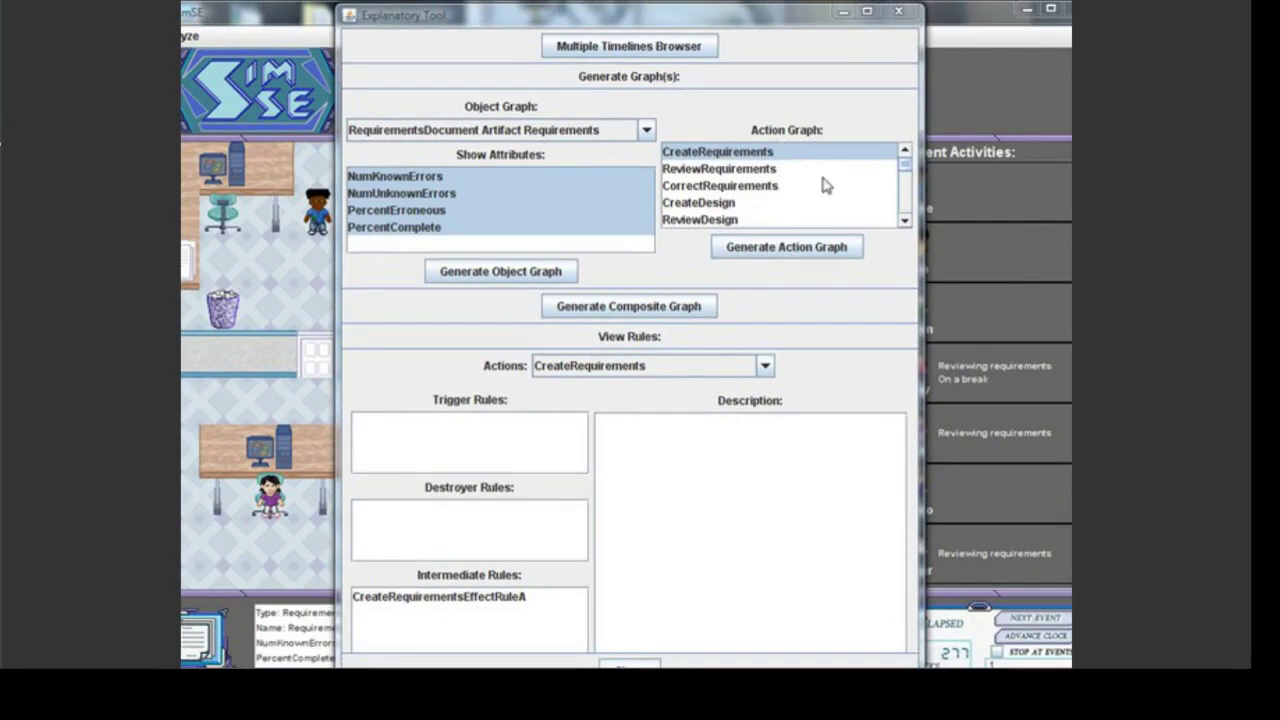
Generate an action graph of CreateRequirements and ReviewRequirements
{"action": "left_click", "coordinate": [772, 249]}
{"action": "left_click", "coordinate": [769, 169], "text": "ctrl"}
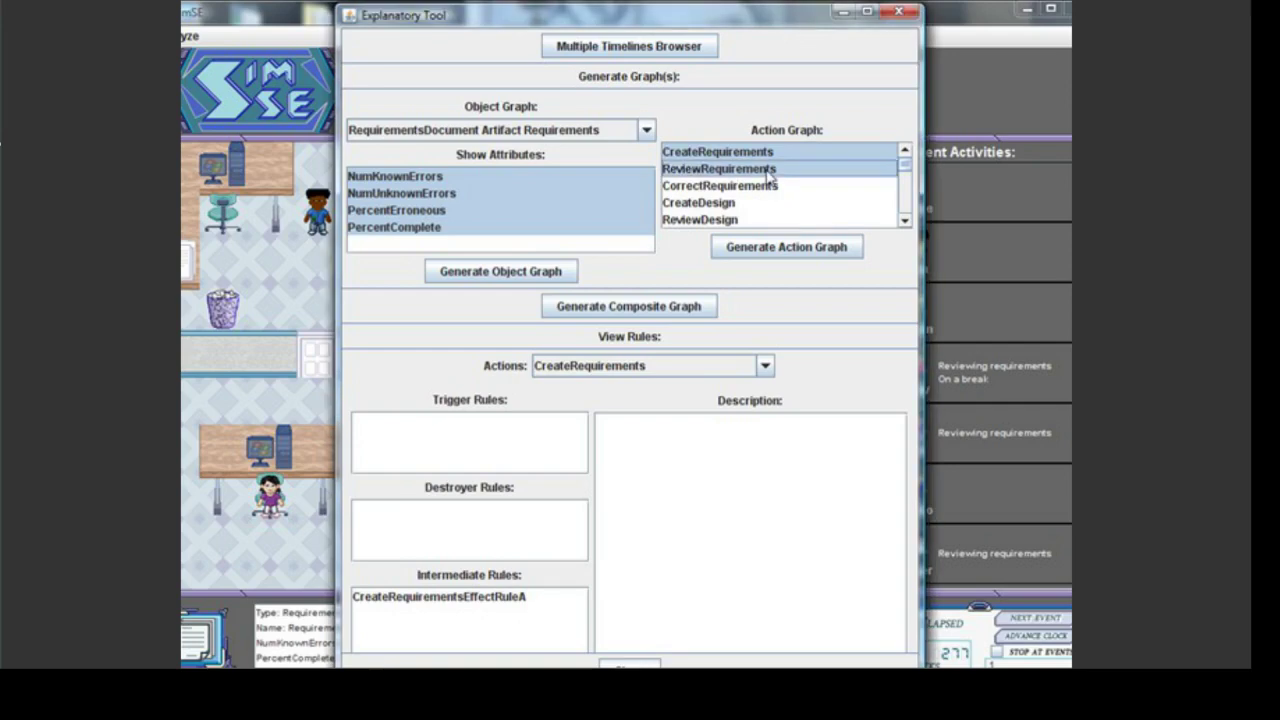
{"action": "left_click", "coordinate": [730, 248]}
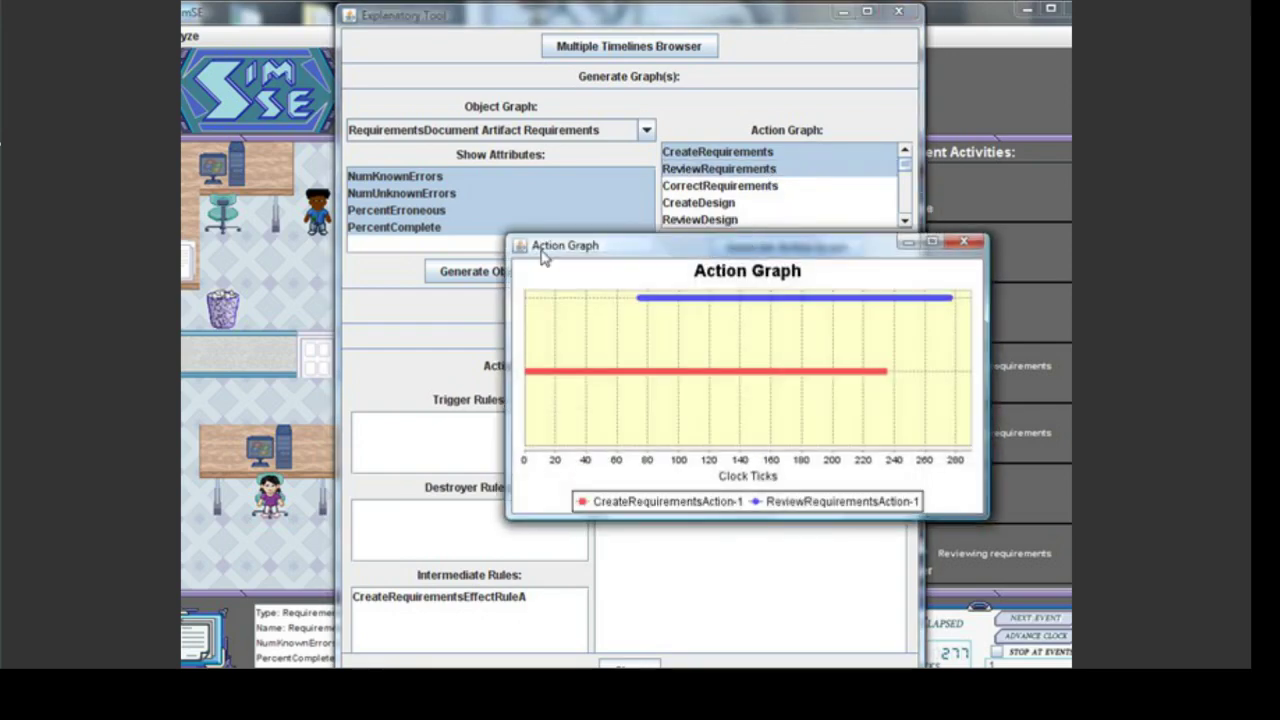
Enlarge the action graph window, making it wider and taller
{"action": "left_click_drag", "start_coordinate": [505, 237], "coordinate": [219, 51]}
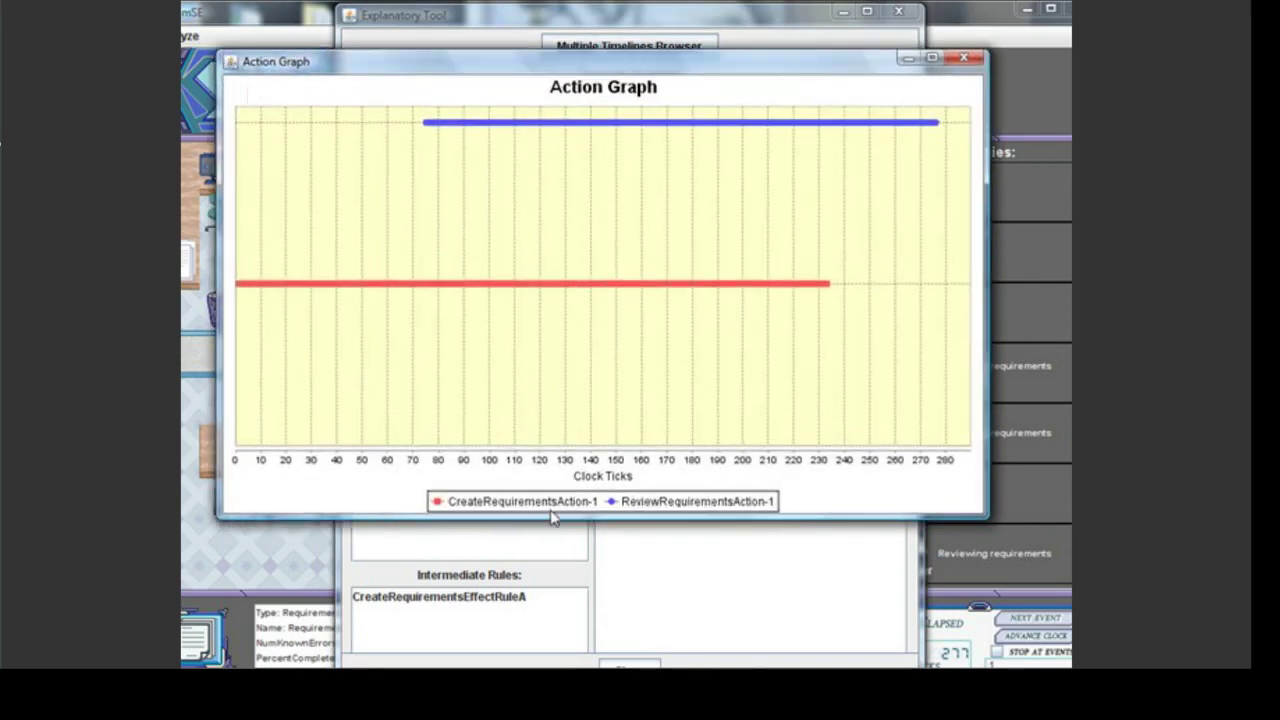
{"action": "left_click_drag", "start_coordinate": [551, 517], "coordinate": [580, 615]}
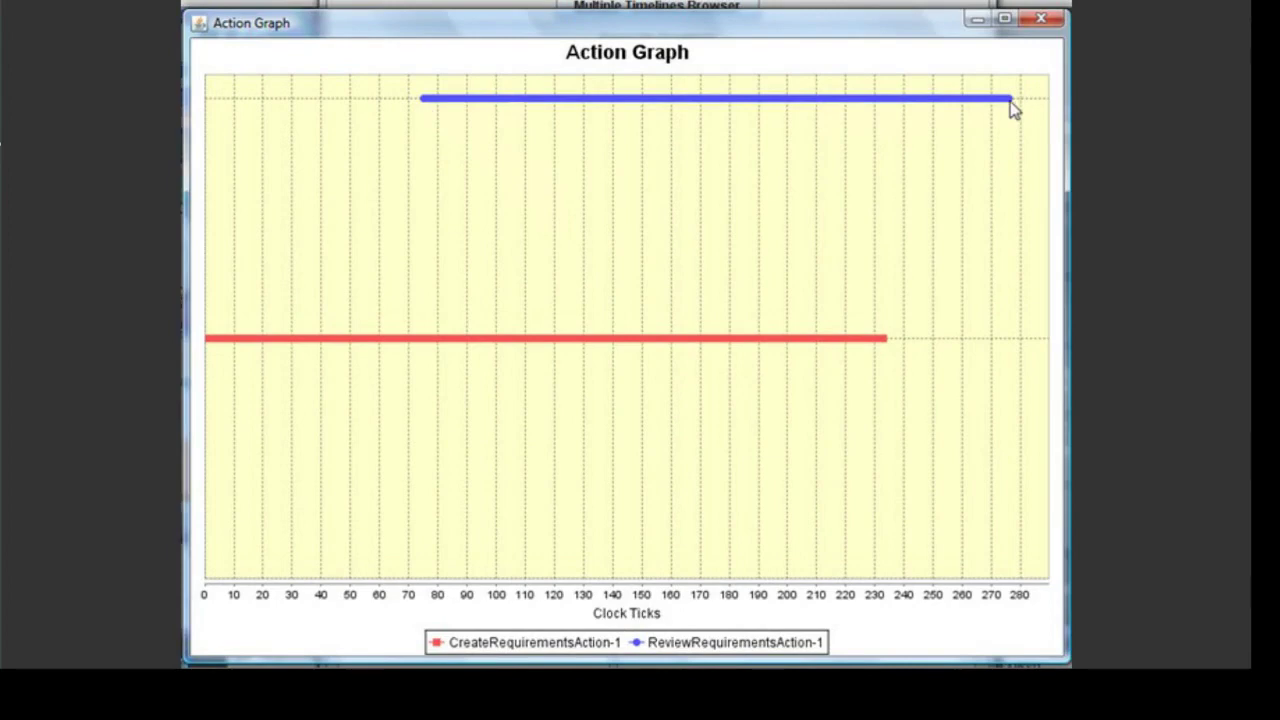
{"action": "mouse_move", "coordinate": [1012, 108]}
{"action": "mouse_move", "coordinate": [925, 105]}
{"action": "mouse_move", "coordinate": [754, 345]}
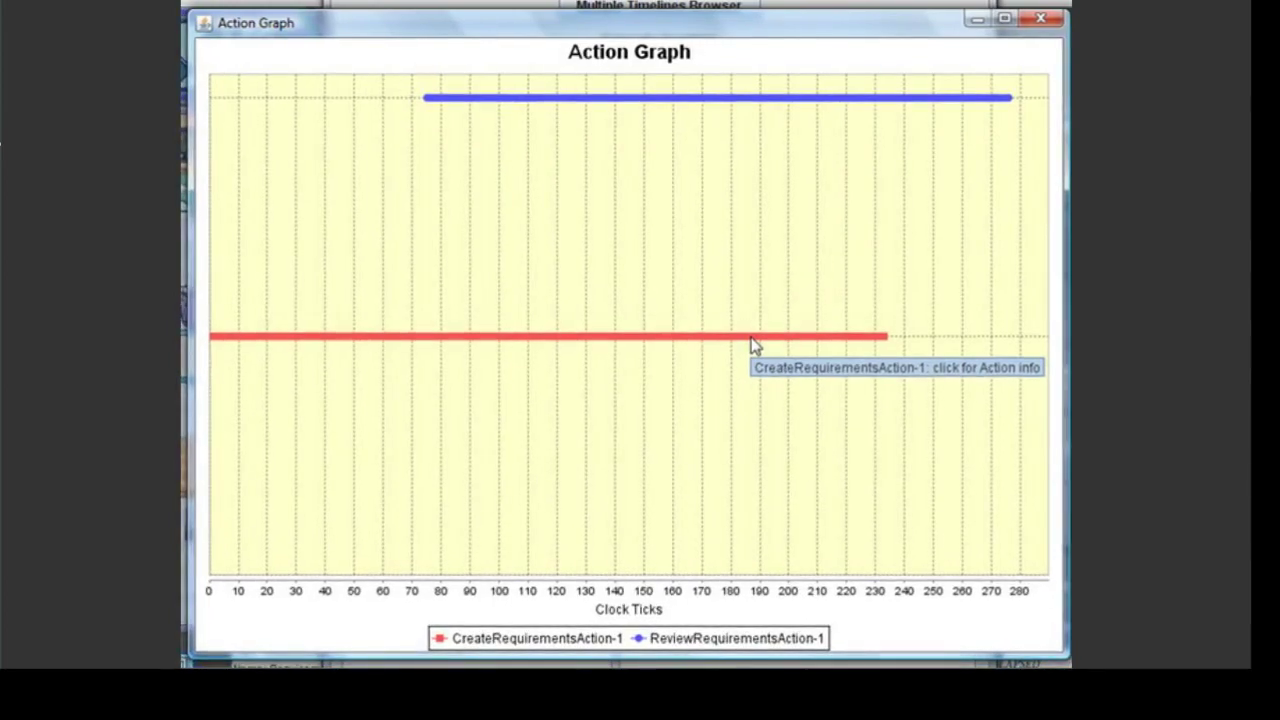
{"action": "left_click", "coordinate": [754, 345]}
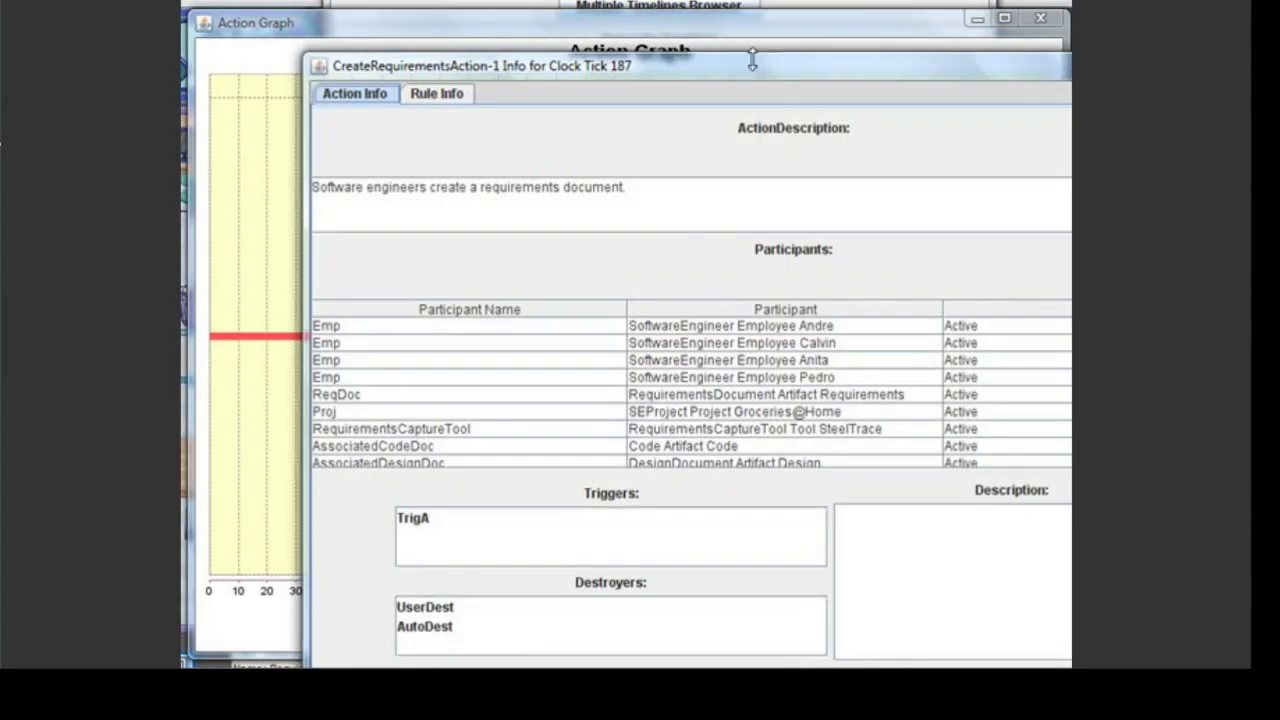
{"action": "left_click_drag", "start_coordinate": [751, 64], "coordinate": [610, 37]}
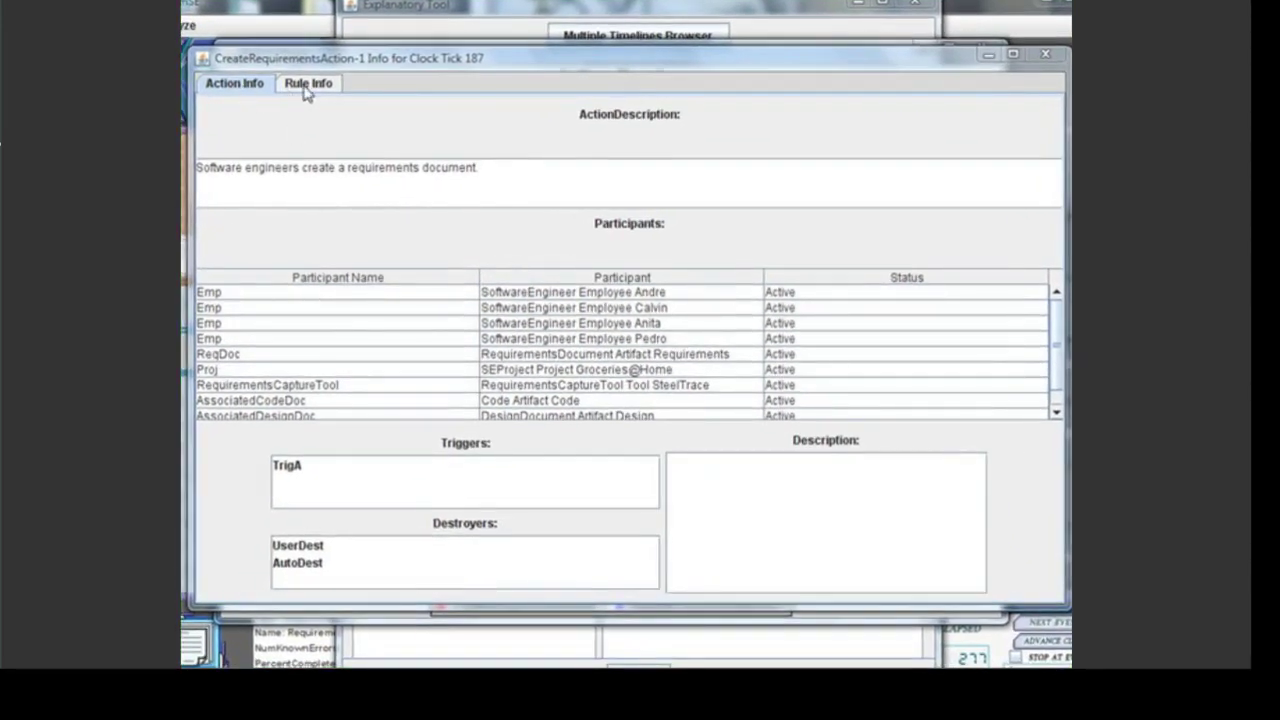
{"action": "left_click", "coordinate": [307, 85]}
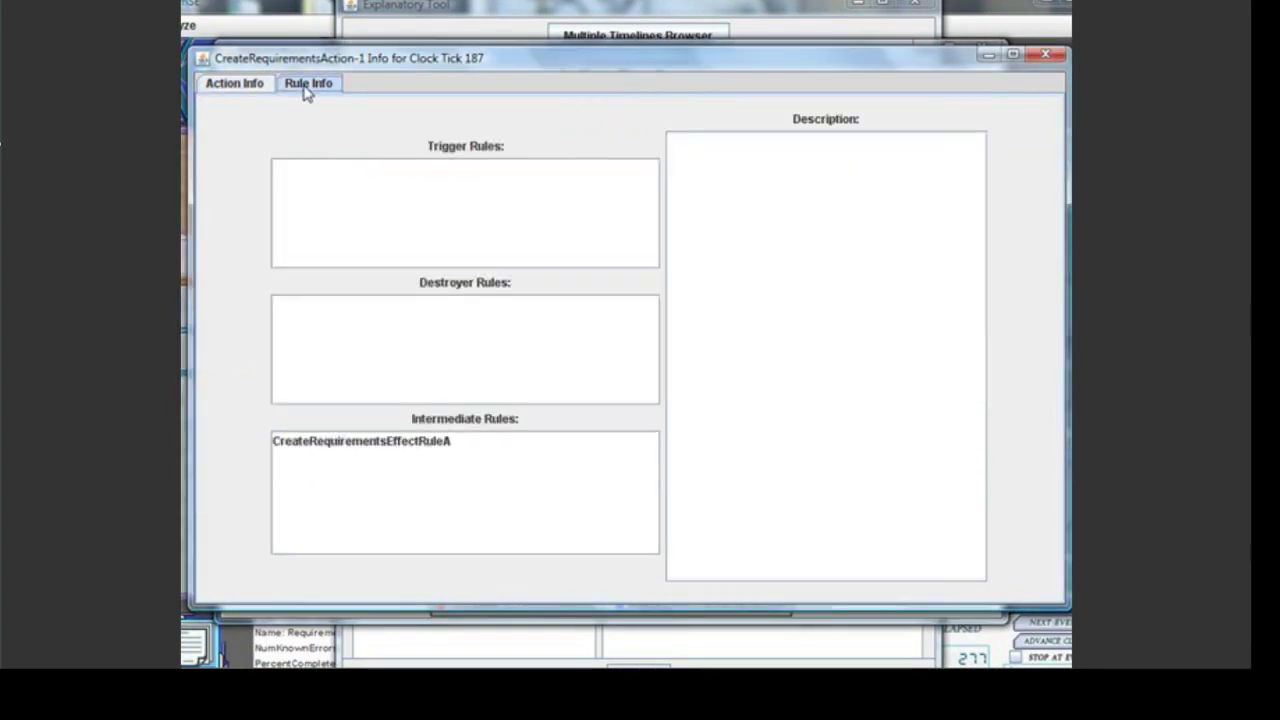
{"action": "left_click", "coordinate": [252, 87]}
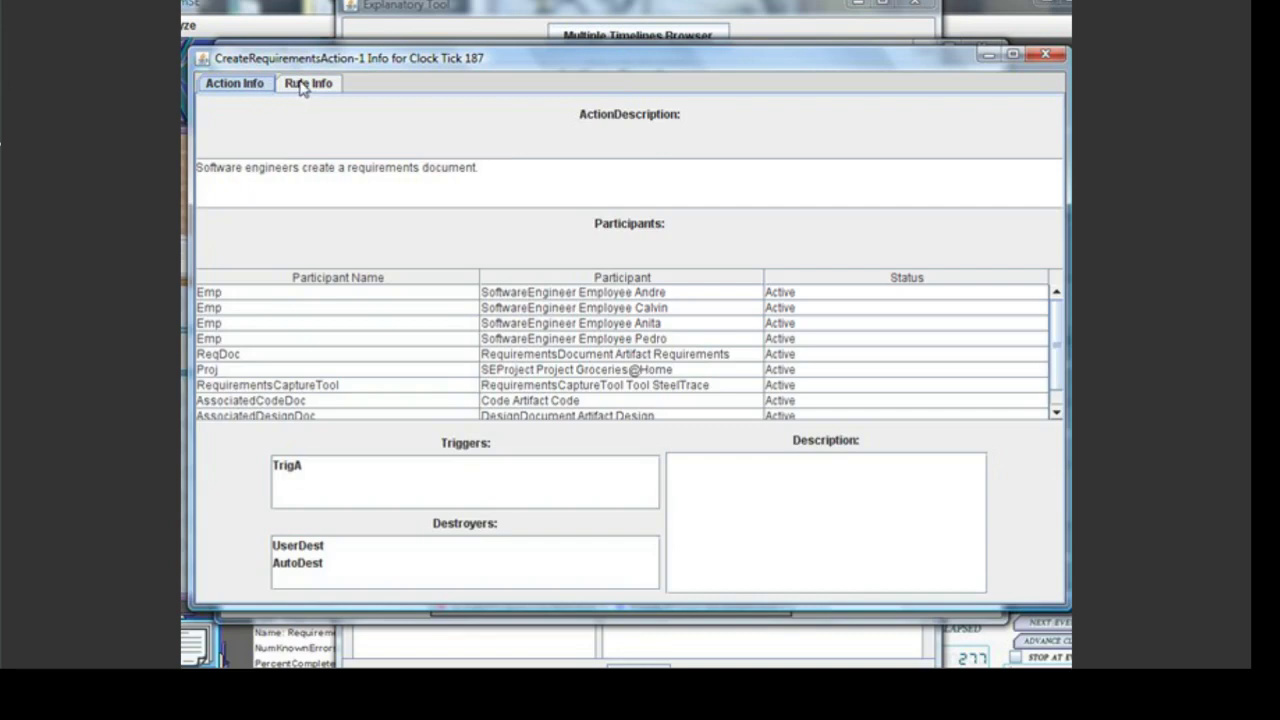
{"action": "left_click", "coordinate": [303, 86]}
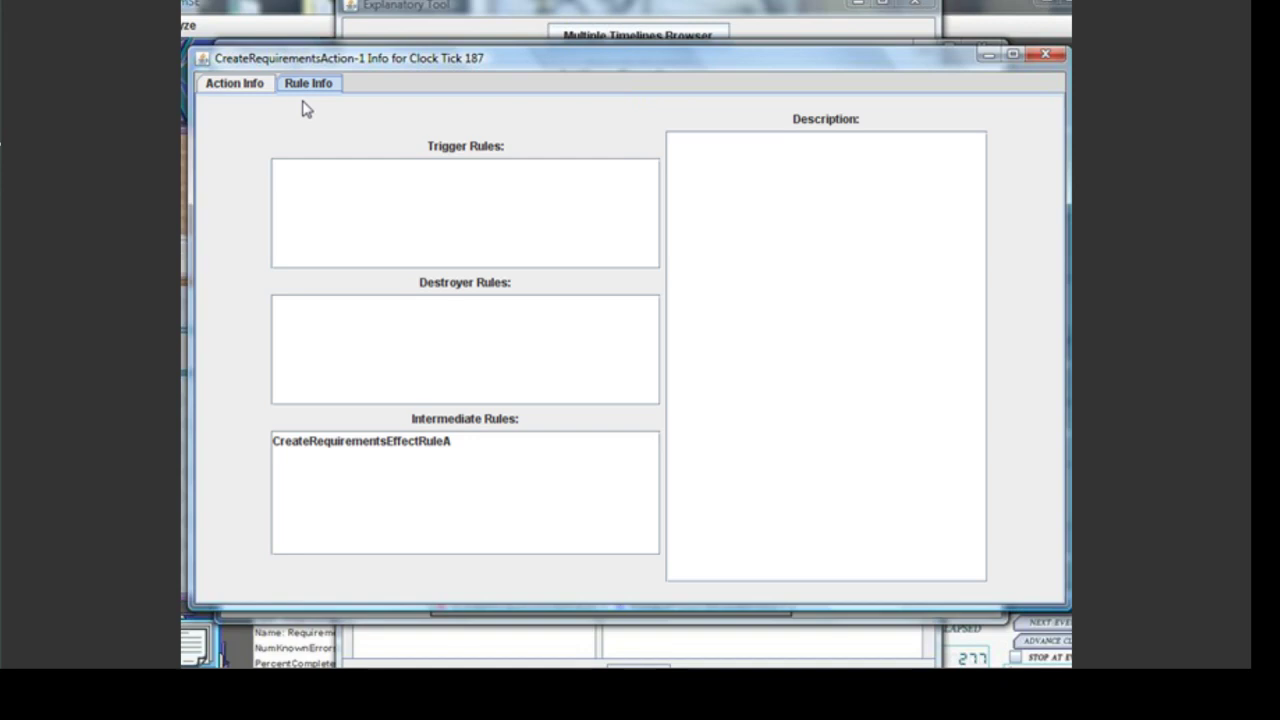
{"action": "left_click", "coordinate": [247, 86]}
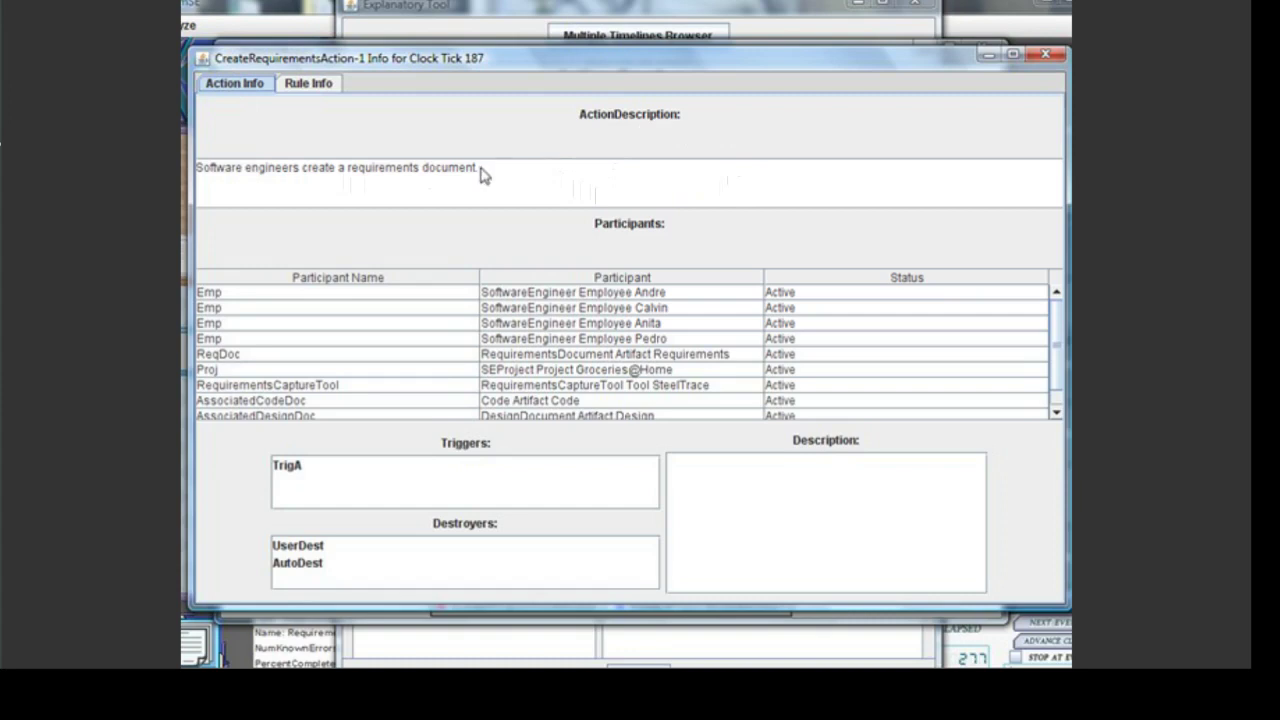
{"action": "left_click_drag", "start_coordinate": [480, 175], "coordinate": [196, 177]}
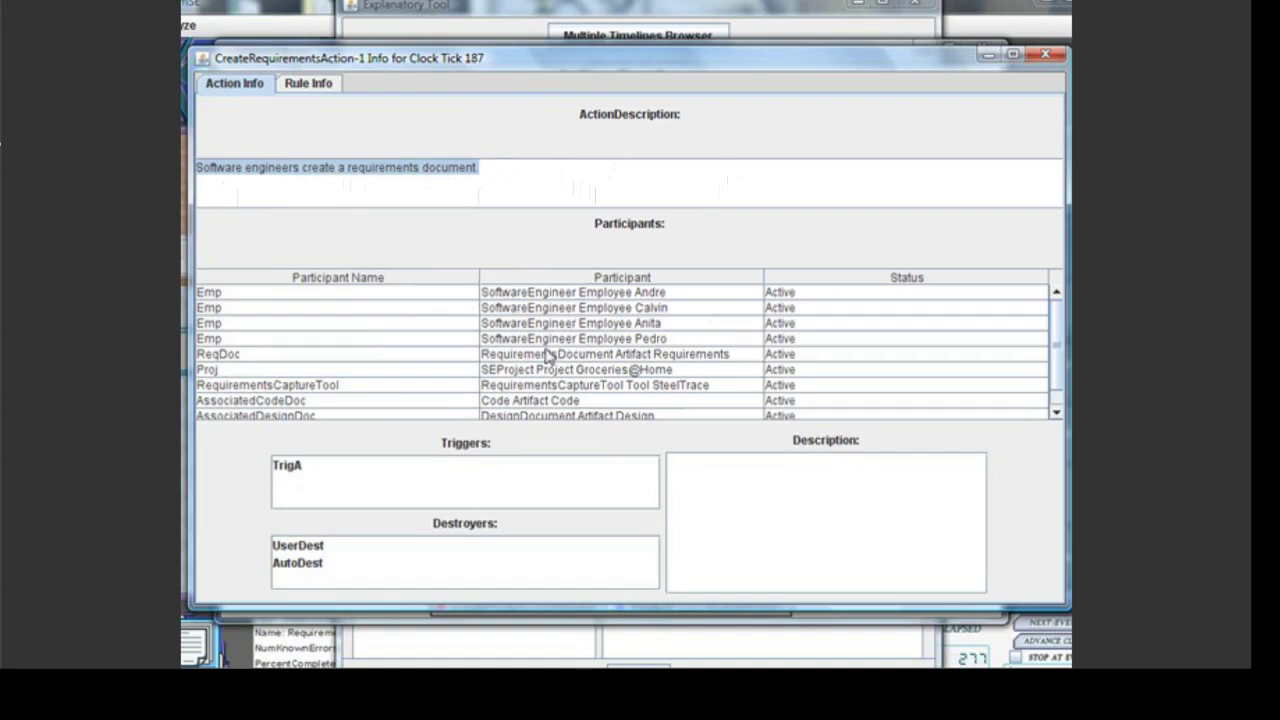
{"action": "left_click", "coordinate": [515, 356]}
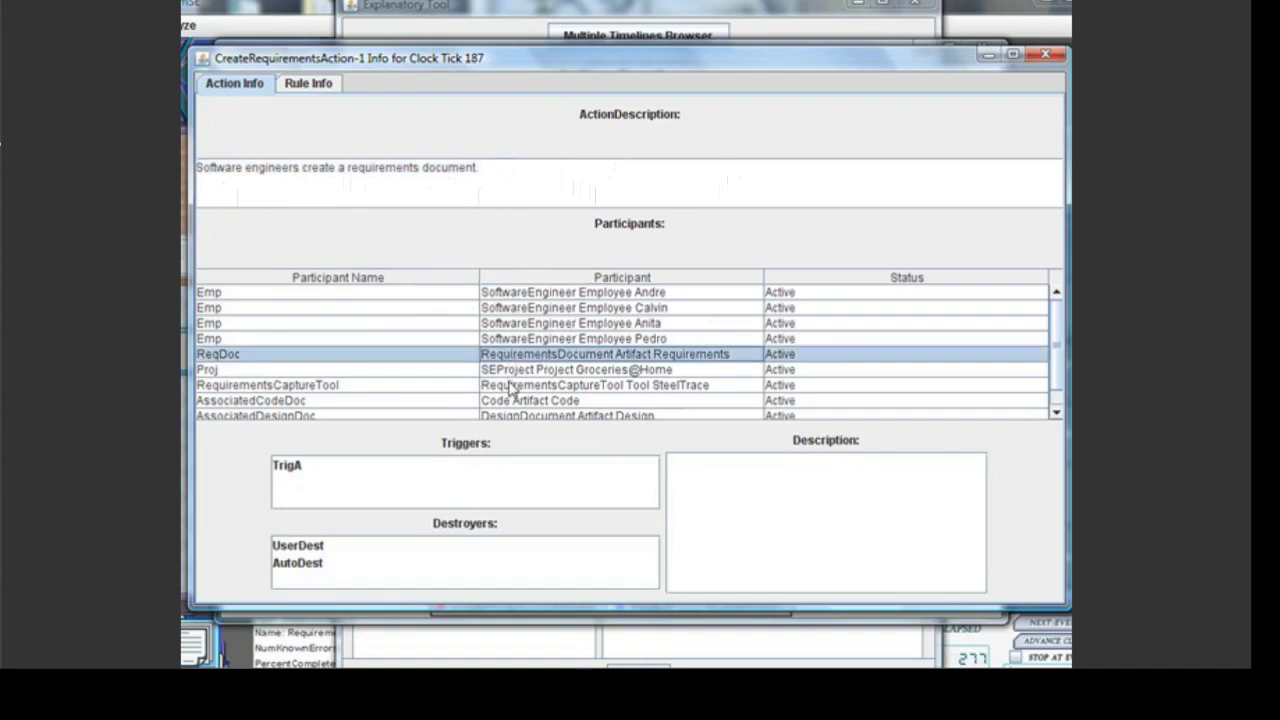
{"action": "left_click", "coordinate": [512, 388]}
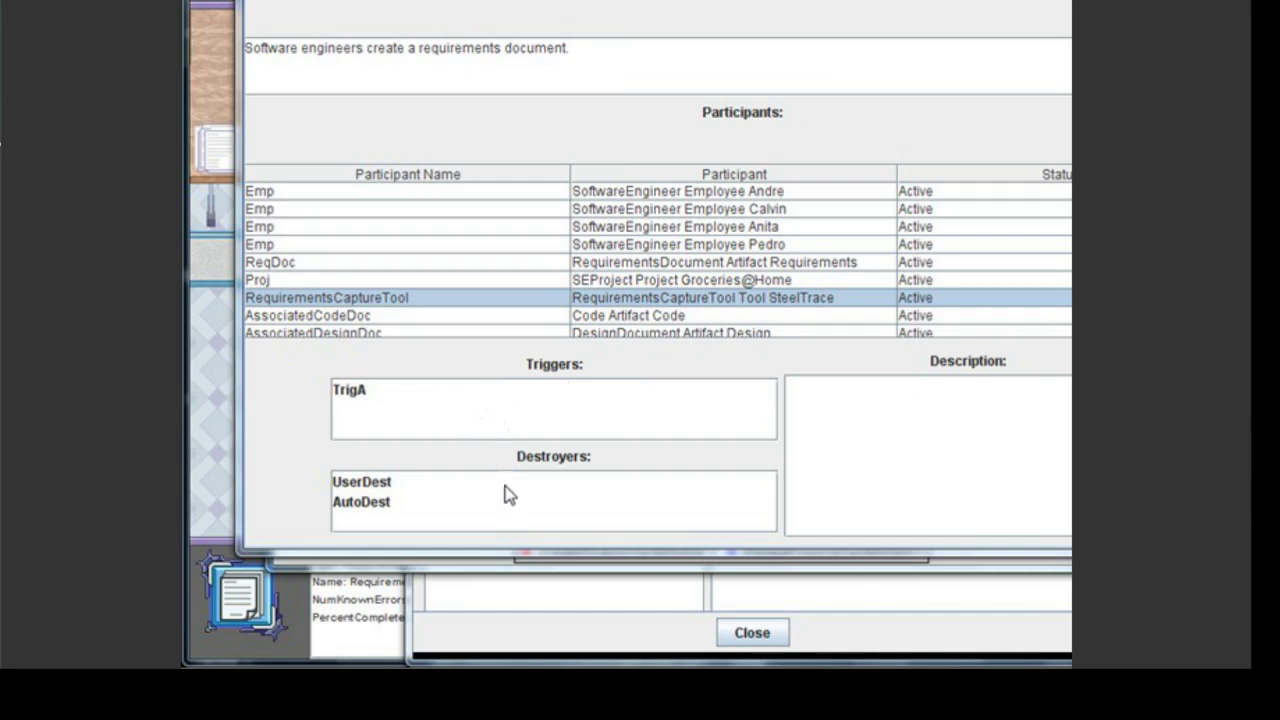
Read the TrigA trigger, UserDest and AutoDest destroyers, highlighting PercentComplete reaching 100.0
{"action": "left_click", "coordinate": [387, 401]}
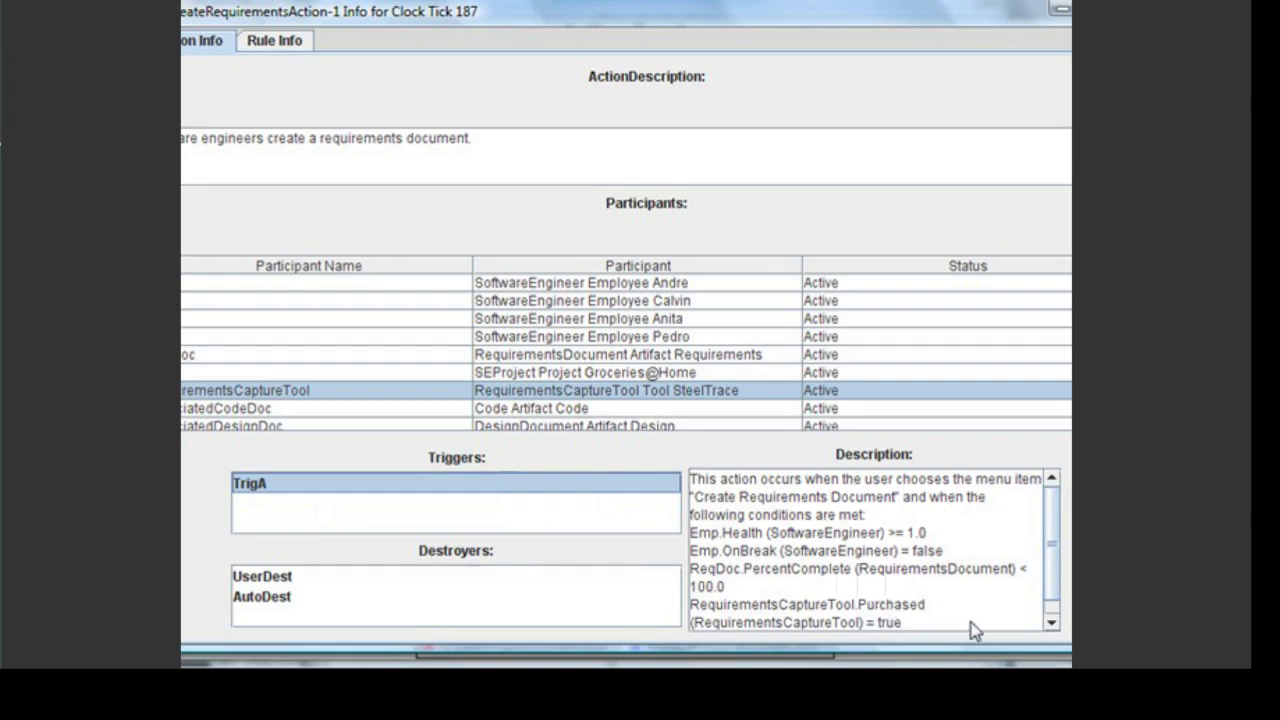
{"action": "left_click", "coordinate": [306, 578]}
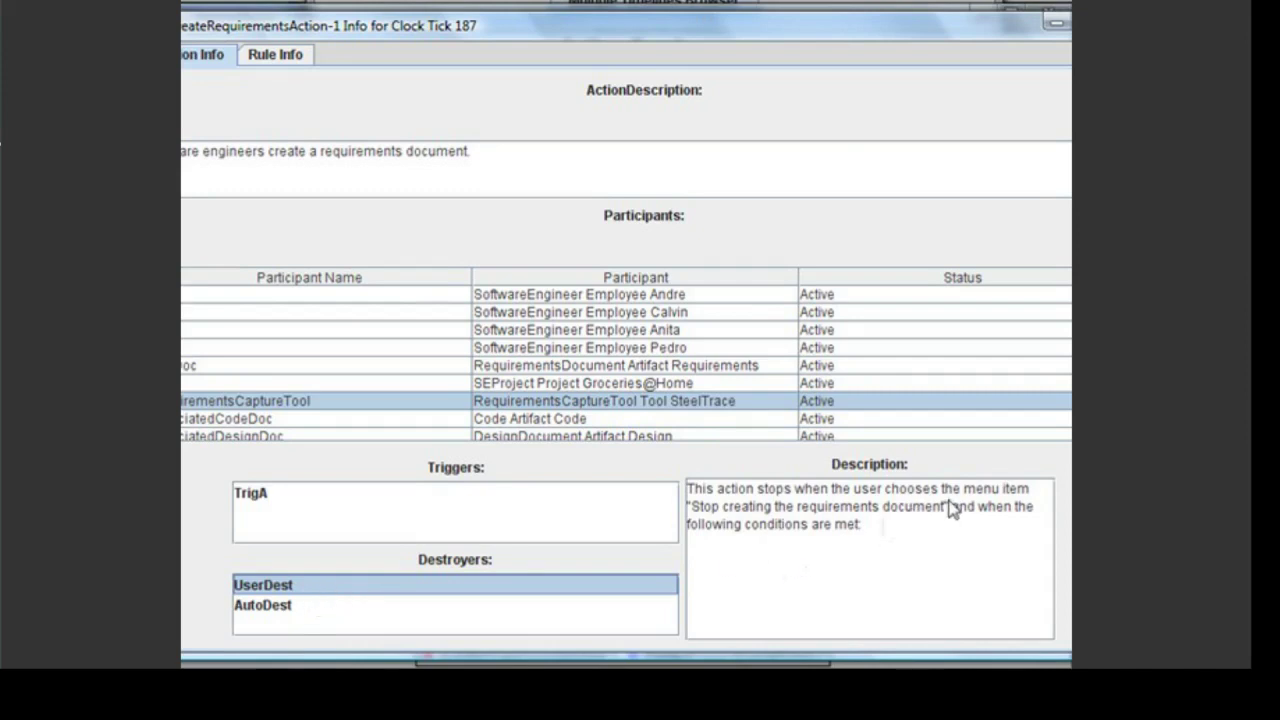
{"action": "left_click_drag", "start_coordinate": [950, 508], "coordinate": [688, 510]}
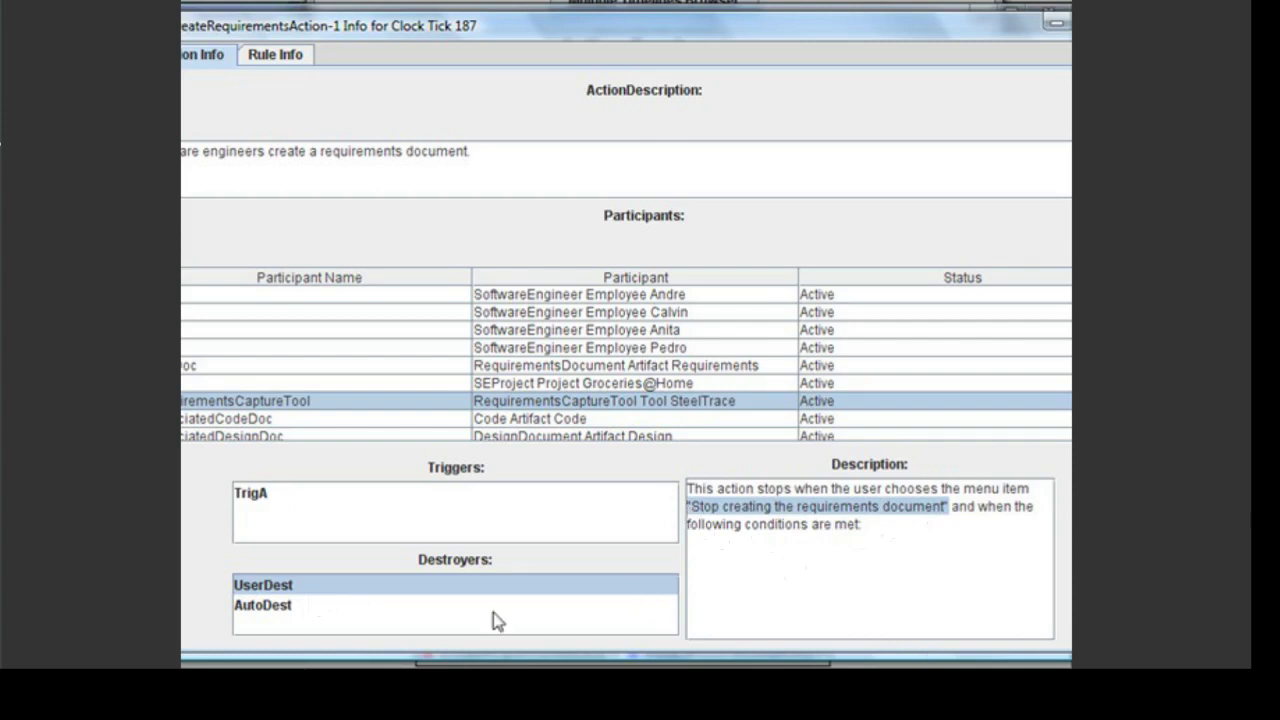
{"action": "left_click", "coordinate": [350, 610]}
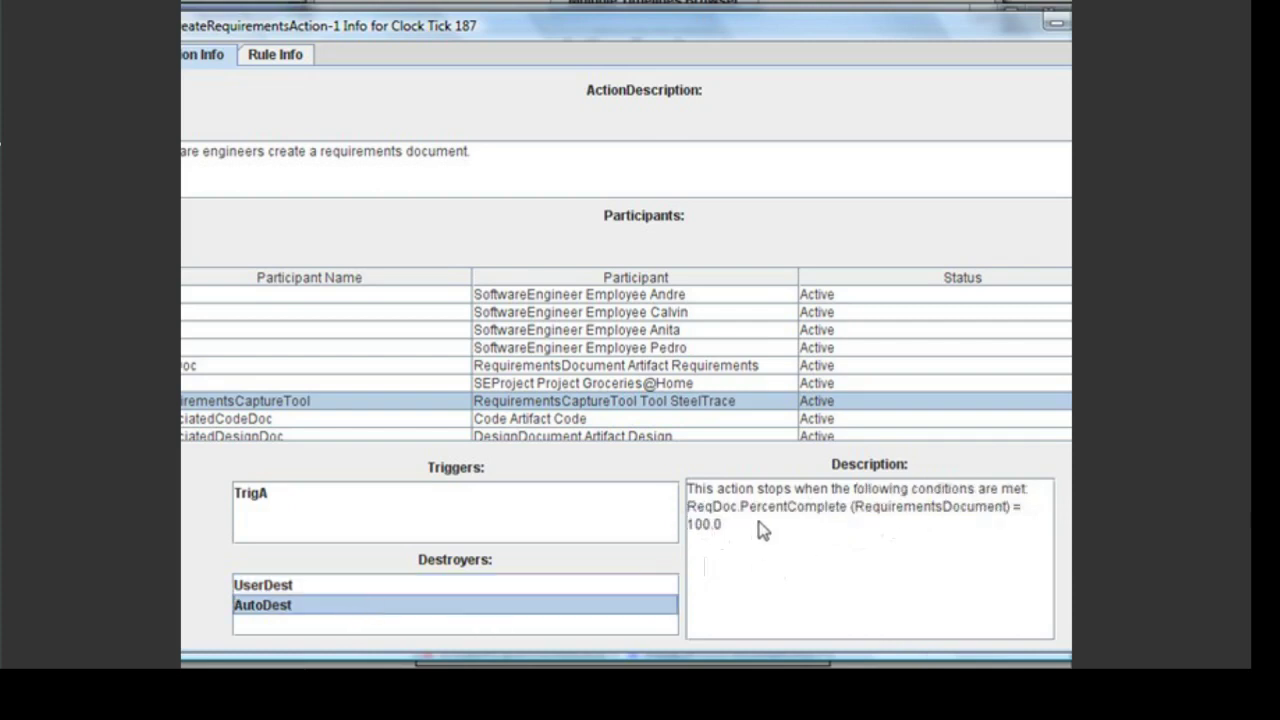
{"action": "left_click_drag", "start_coordinate": [734, 529], "coordinate": [688, 512]}
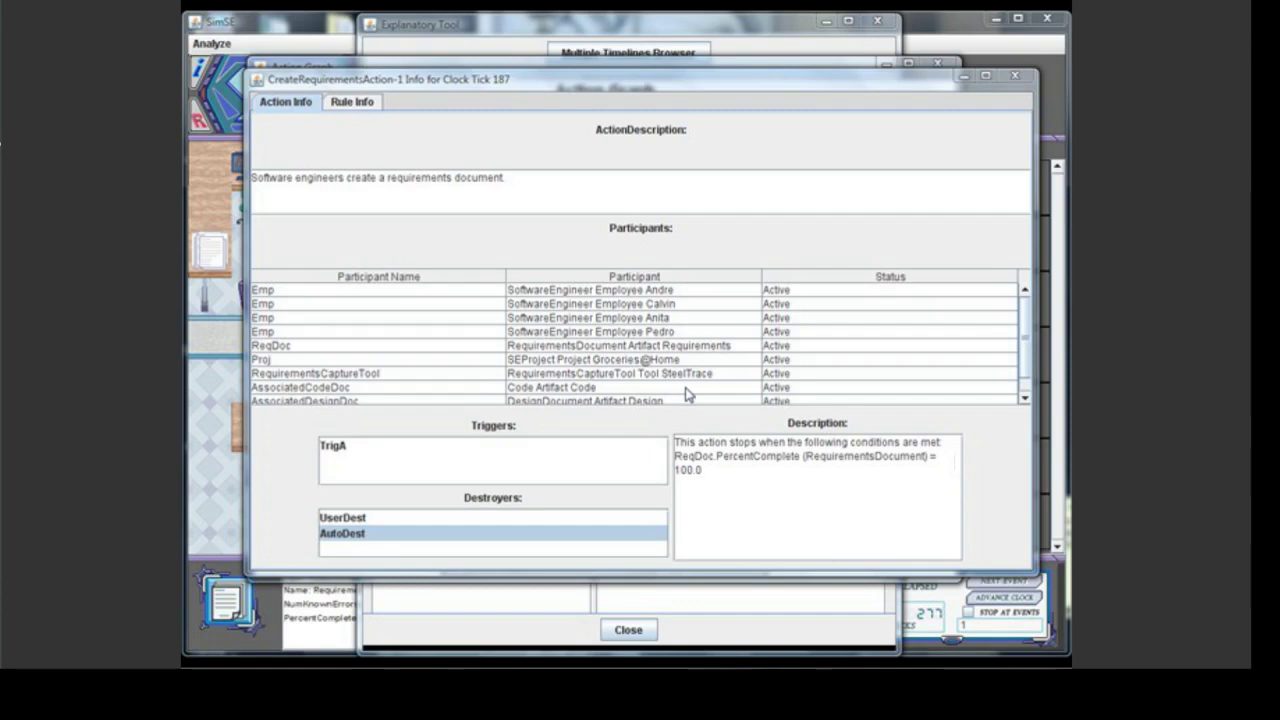
On the Rule Info tab, select intermediate rule CreateRequirementsEffectRuleA to show its description
{"action": "left_click", "coordinate": [369, 104]}
{"action": "mouse_move", "coordinate": [423, 200]}
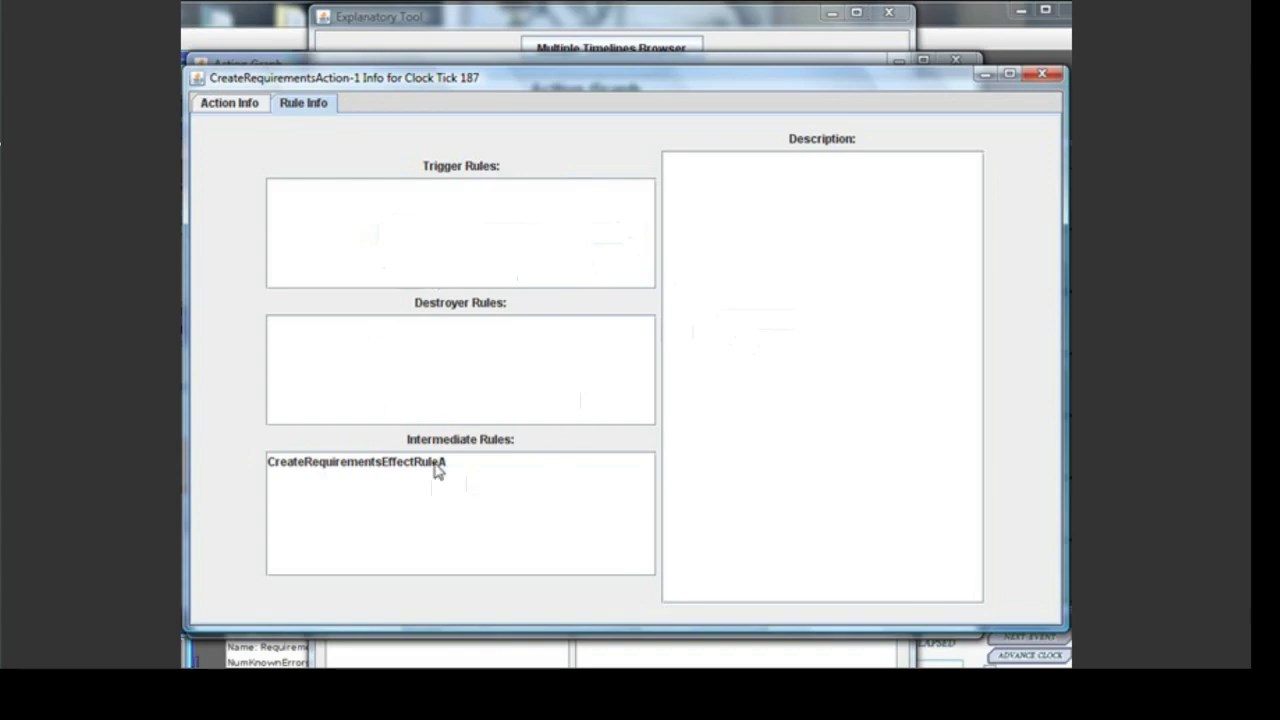
{"action": "mouse_move", "coordinate": [514, 186]}
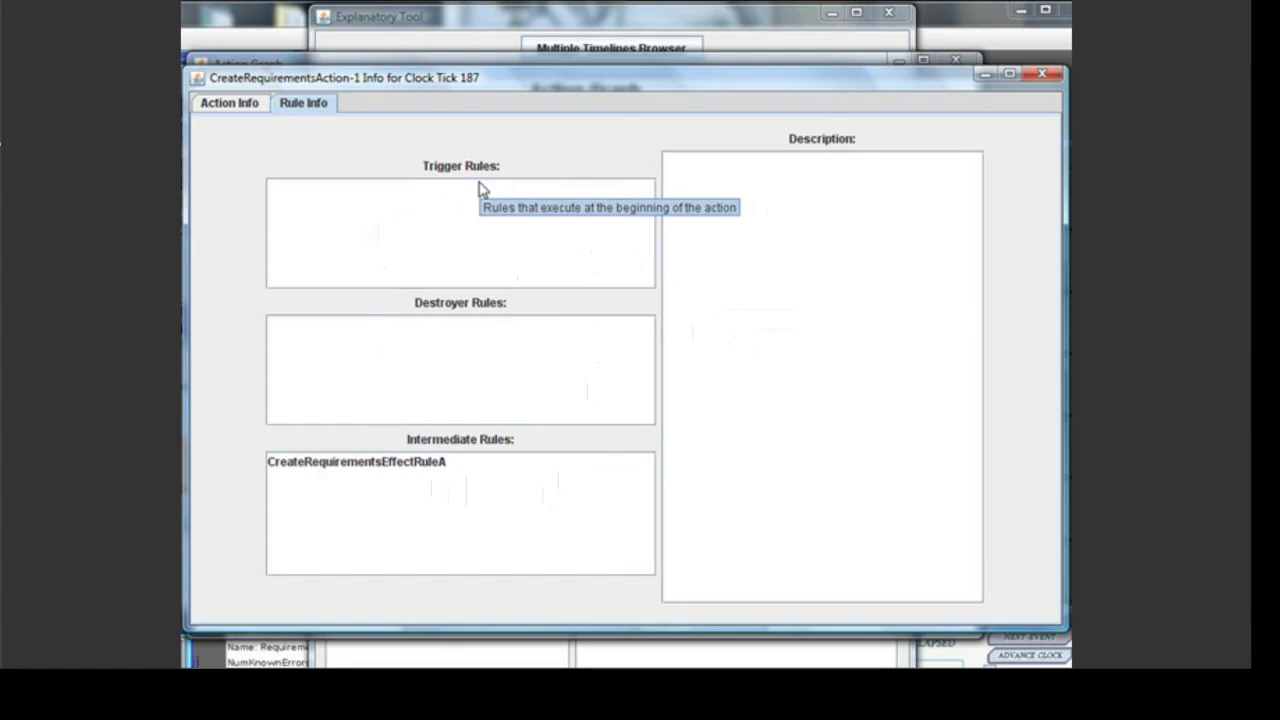
{"action": "mouse_move", "coordinate": [510, 316]}
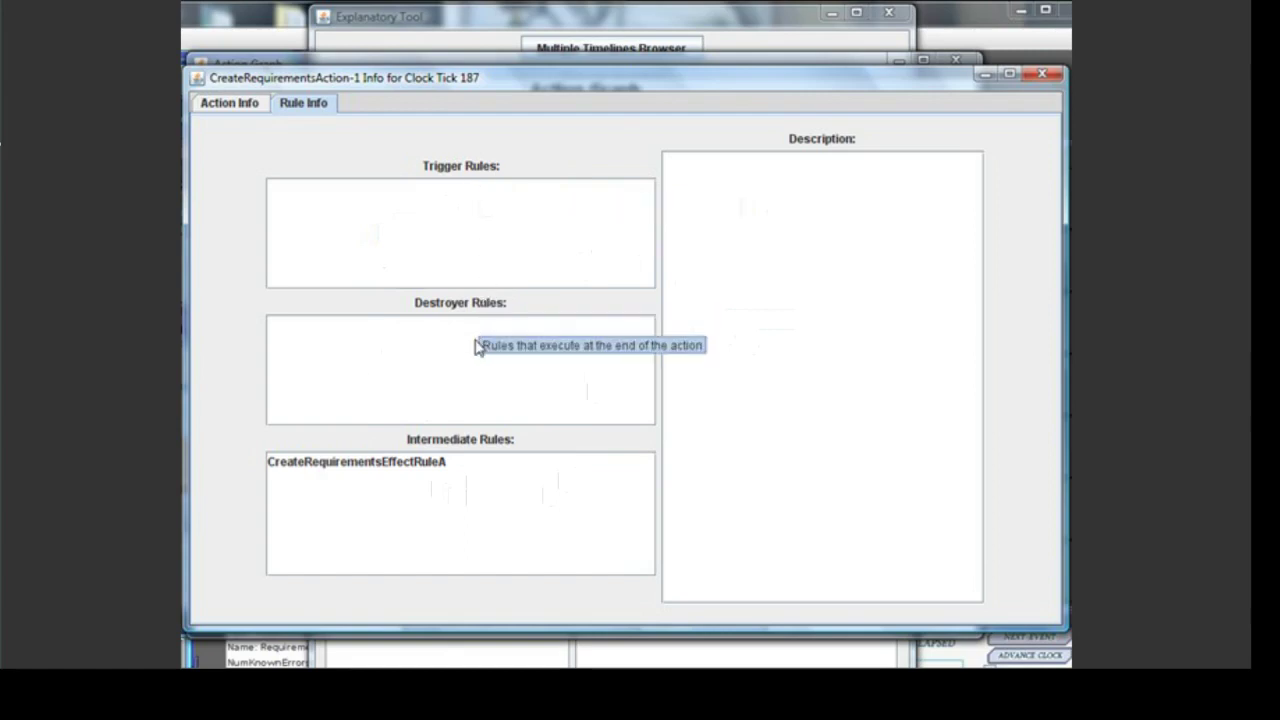
{"action": "mouse_move", "coordinate": [474, 495]}
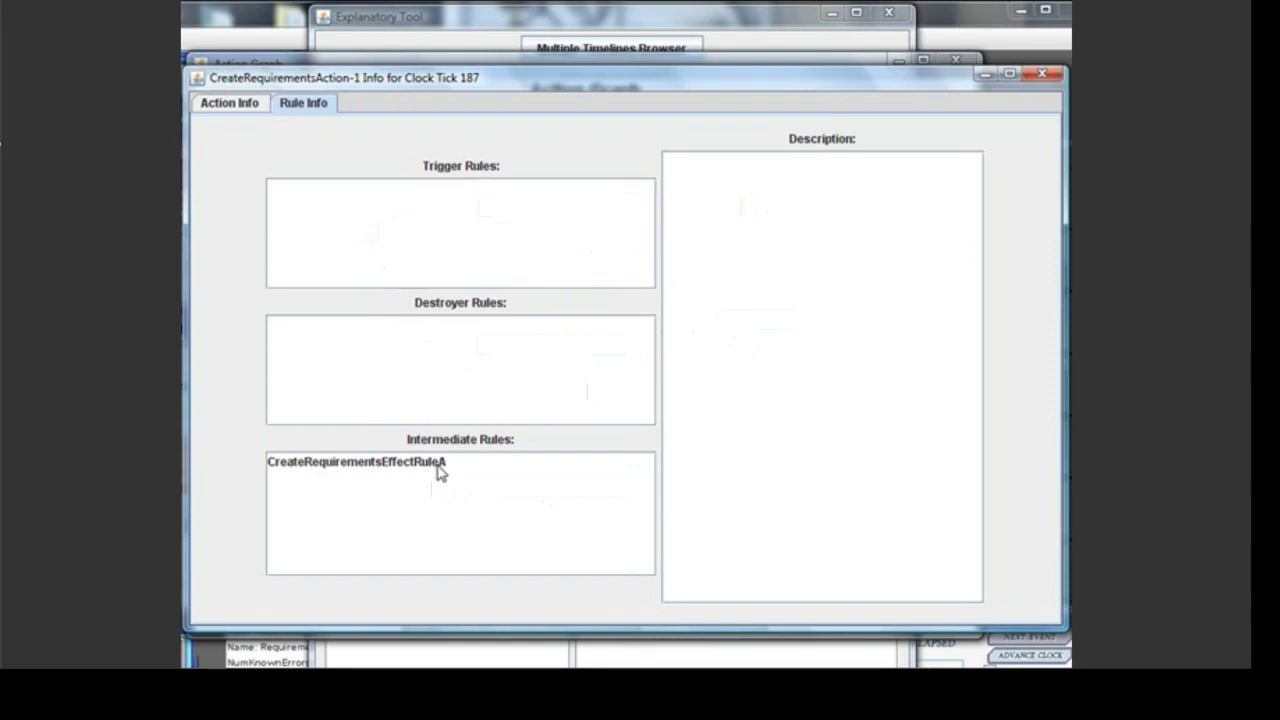
{"action": "mouse_move", "coordinate": [441, 472]}
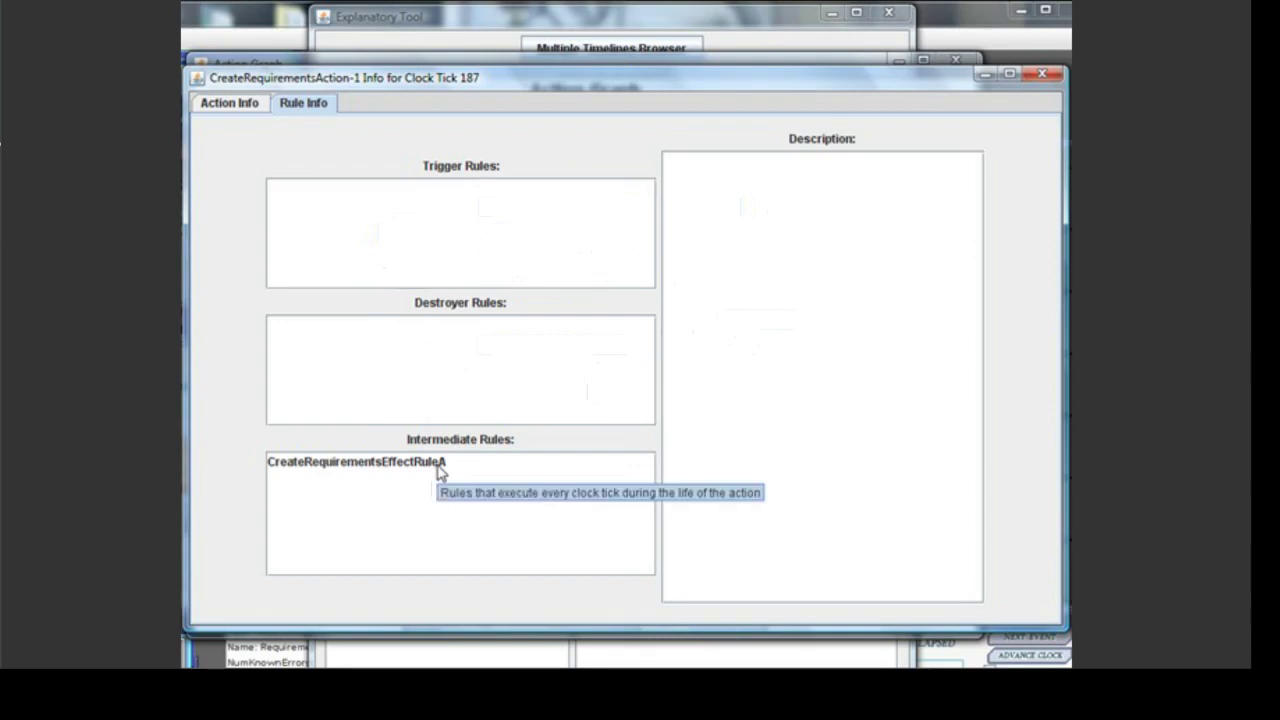
{"action": "left_click", "coordinate": [441, 472]}
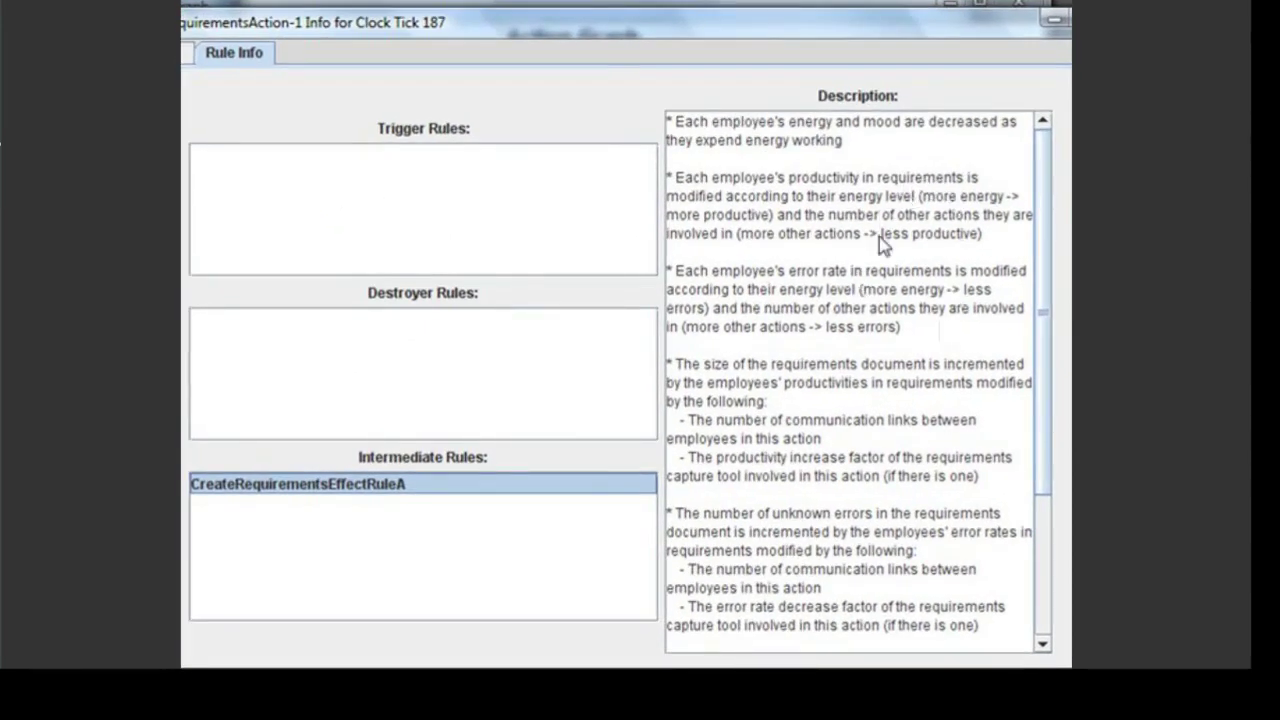
Highlight the energy/mood, productivity, document size and unknown-errors paragraphs, scrolling down for more
{"action": "left_click_drag", "start_coordinate": [848, 142], "coordinate": [655, 127]}
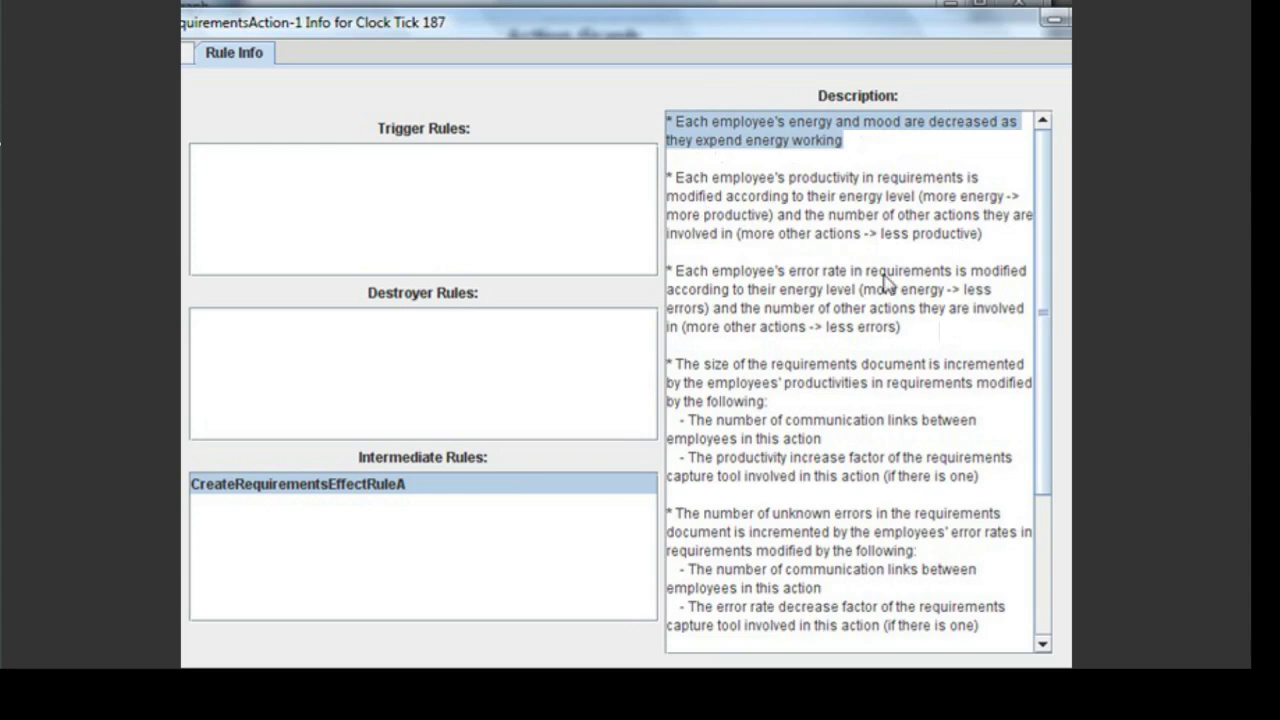
{"action": "left_click_drag", "start_coordinate": [923, 337], "coordinate": [626, 172]}
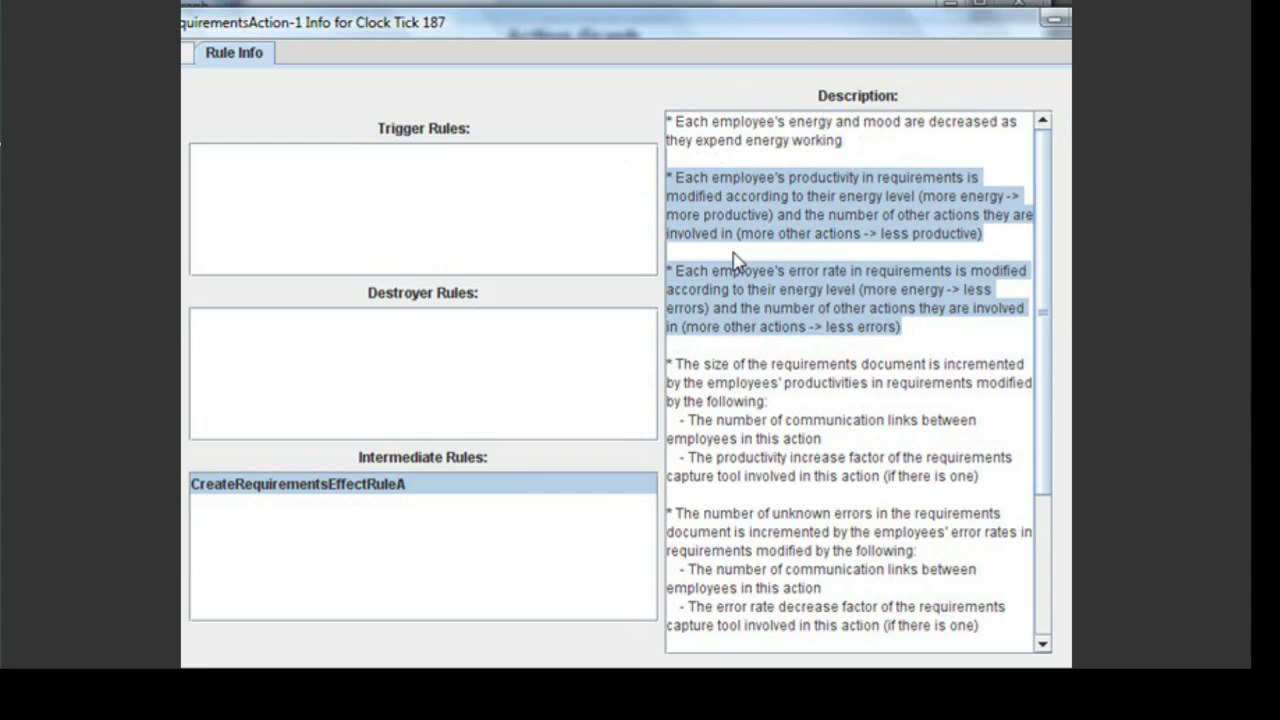
{"action": "left_click_drag", "start_coordinate": [990, 482], "coordinate": [632, 377]}
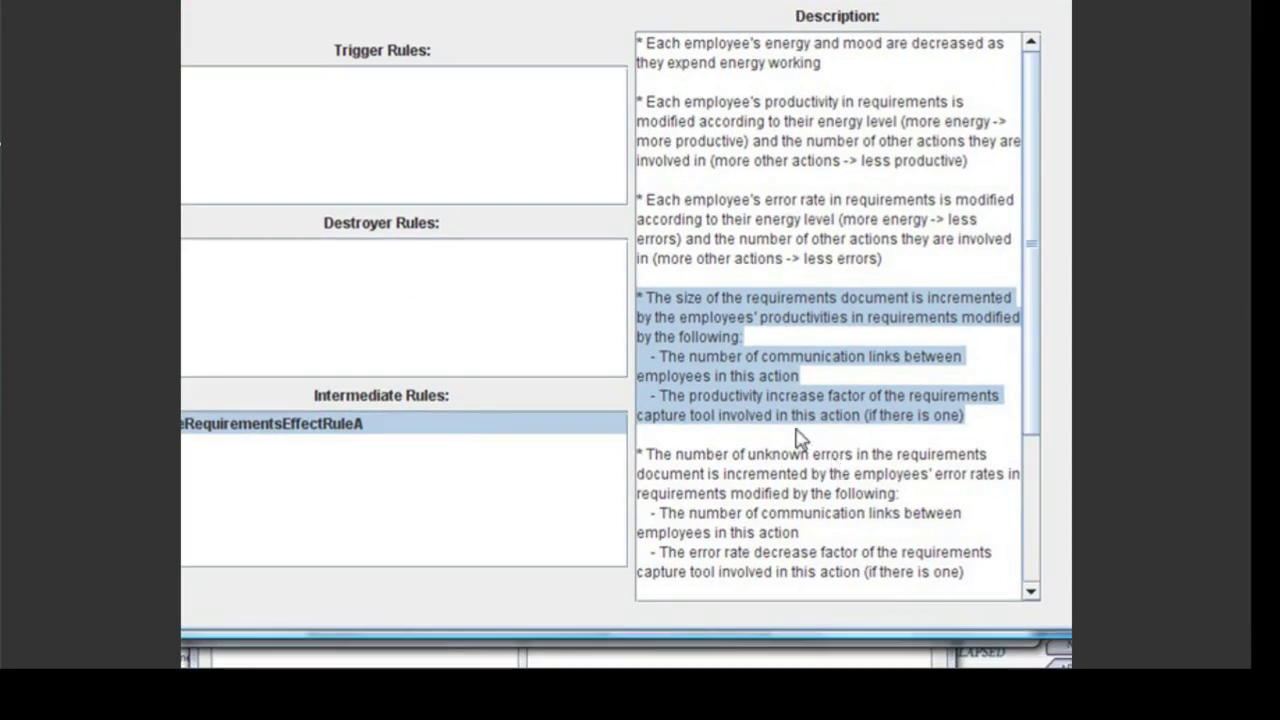
{"action": "left_click", "coordinate": [912, 578]}
{"action": "left_click_drag", "start_coordinate": [912, 578], "coordinate": [614, 455]}
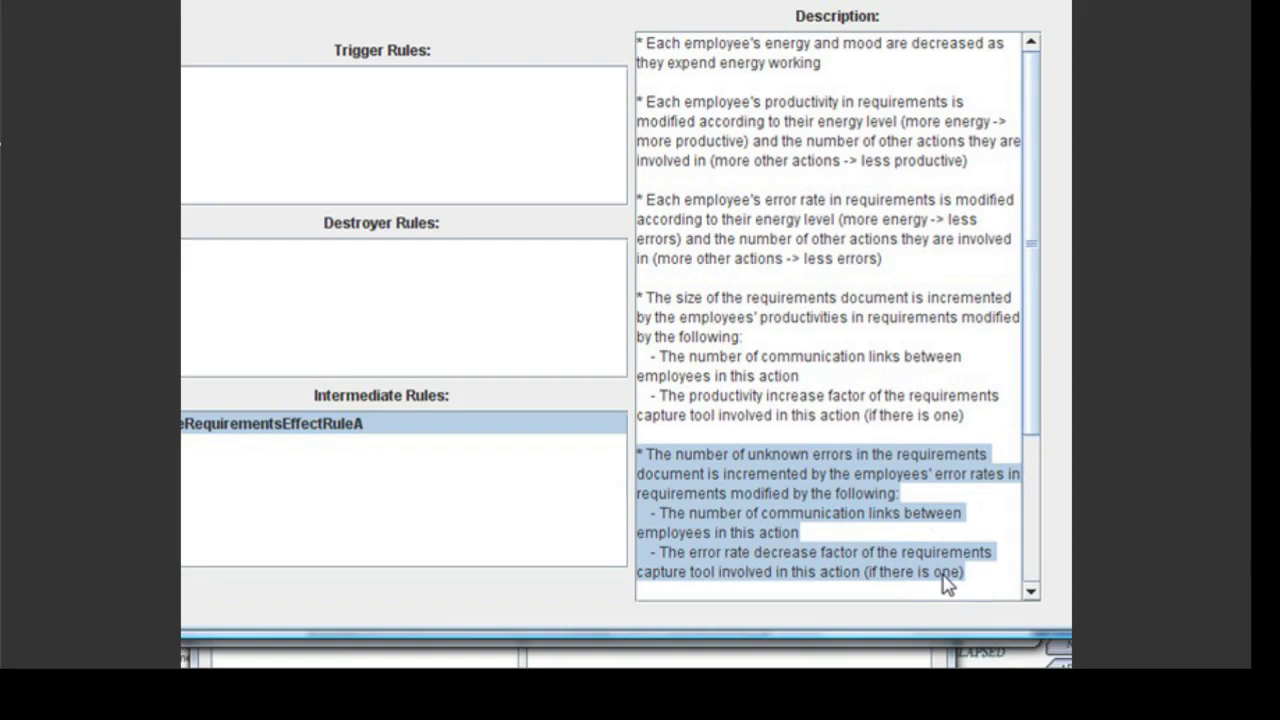
{"action": "left_click_drag", "start_coordinate": [1030, 425], "coordinate": [1032, 572]}
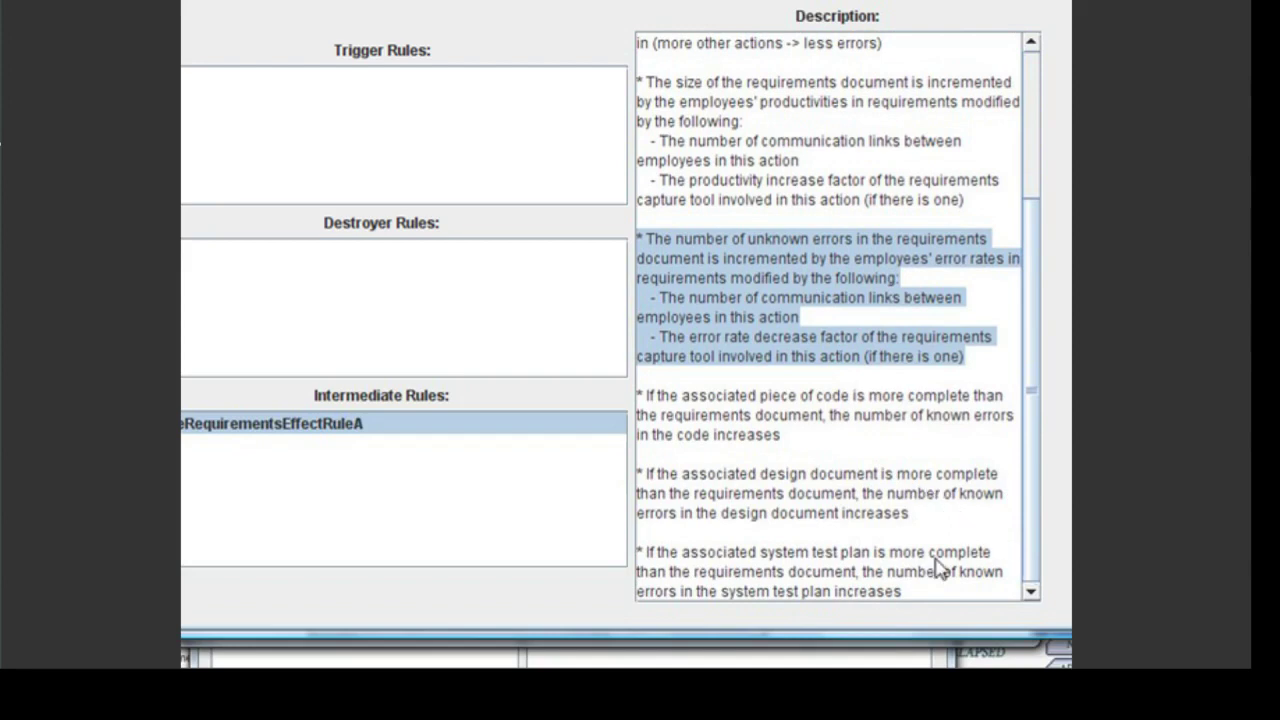
{"action": "left_click", "coordinate": [925, 597]}
Highlight the final three effect paragraphs of the rule description
{"action": "left_click_drag", "start_coordinate": [924, 594], "coordinate": [632, 398]}
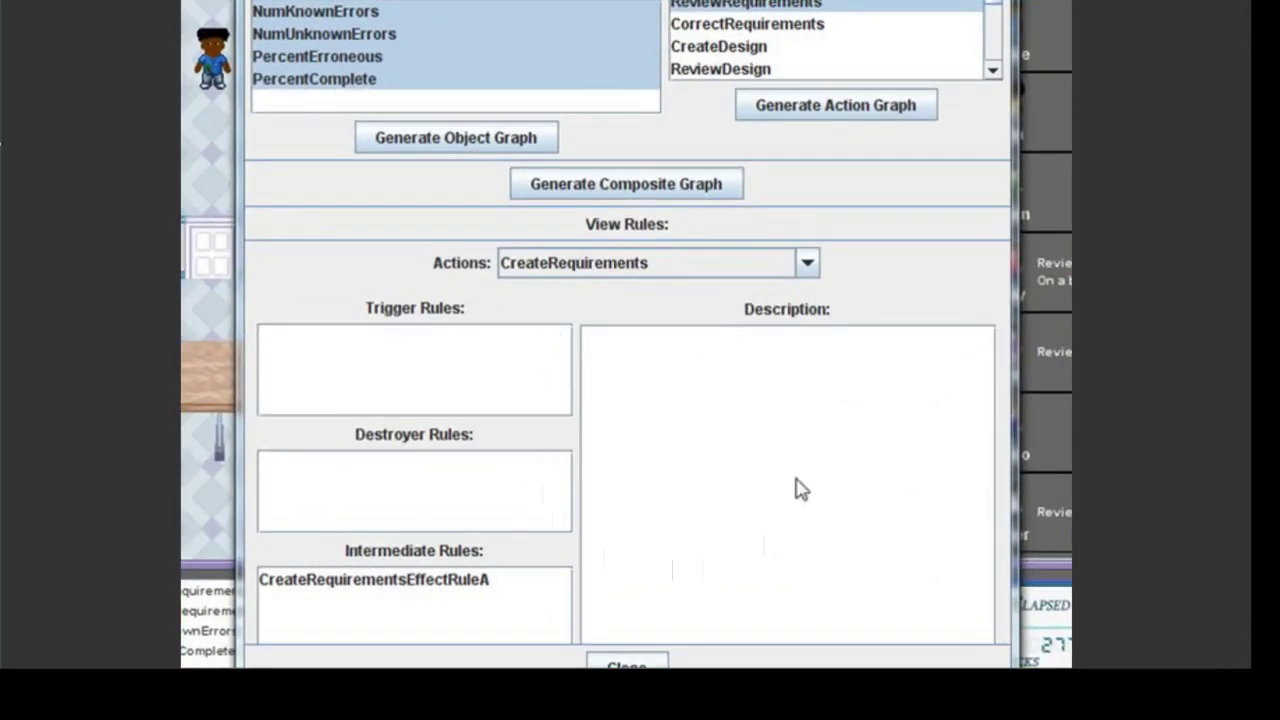
Choose ReviewRequirements in View Rules and show ReviewRequirementsEffectRuleC's description
{"action": "left_click", "coordinate": [657, 265]}
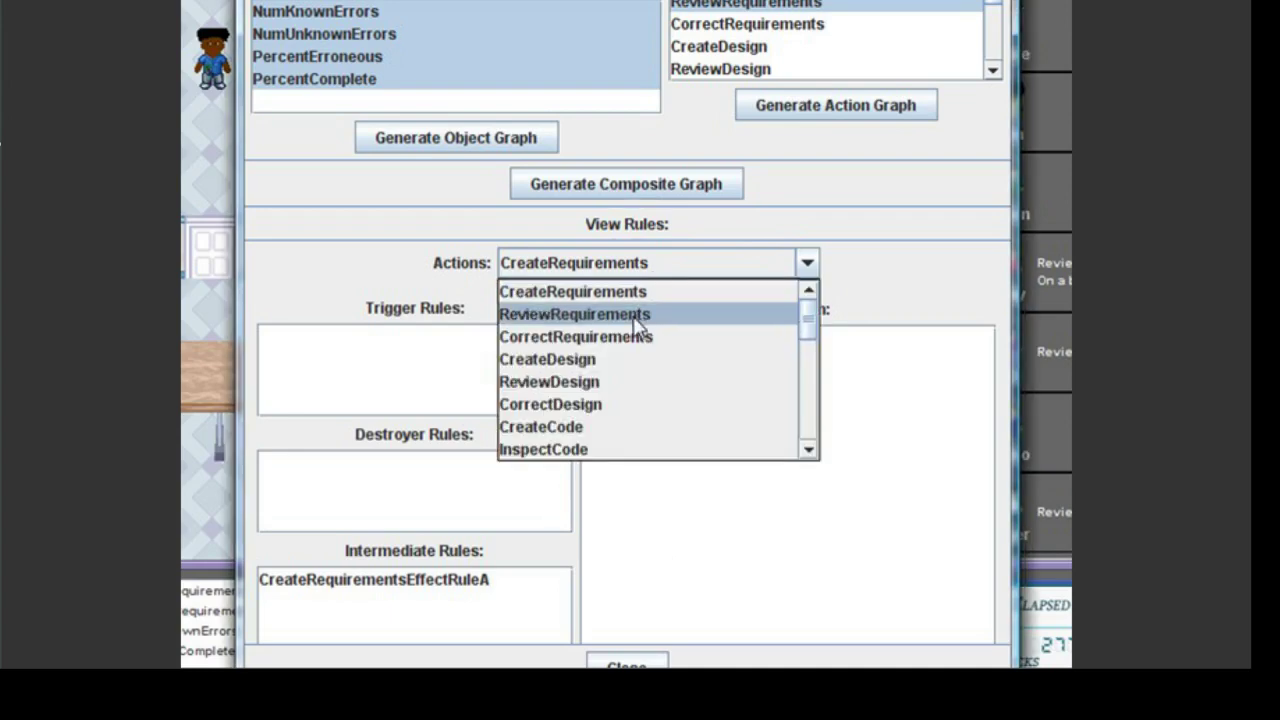
{"action": "left_click", "coordinate": [634, 316]}
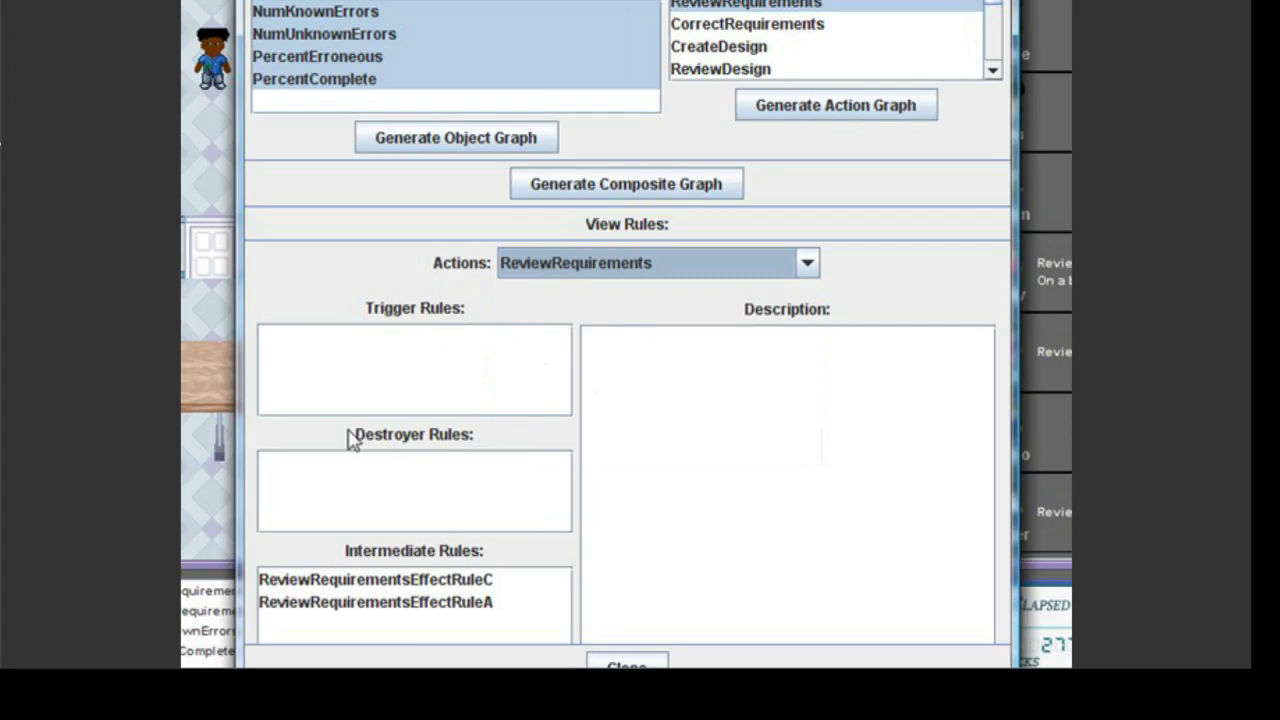
{"action": "left_click", "coordinate": [415, 580]}
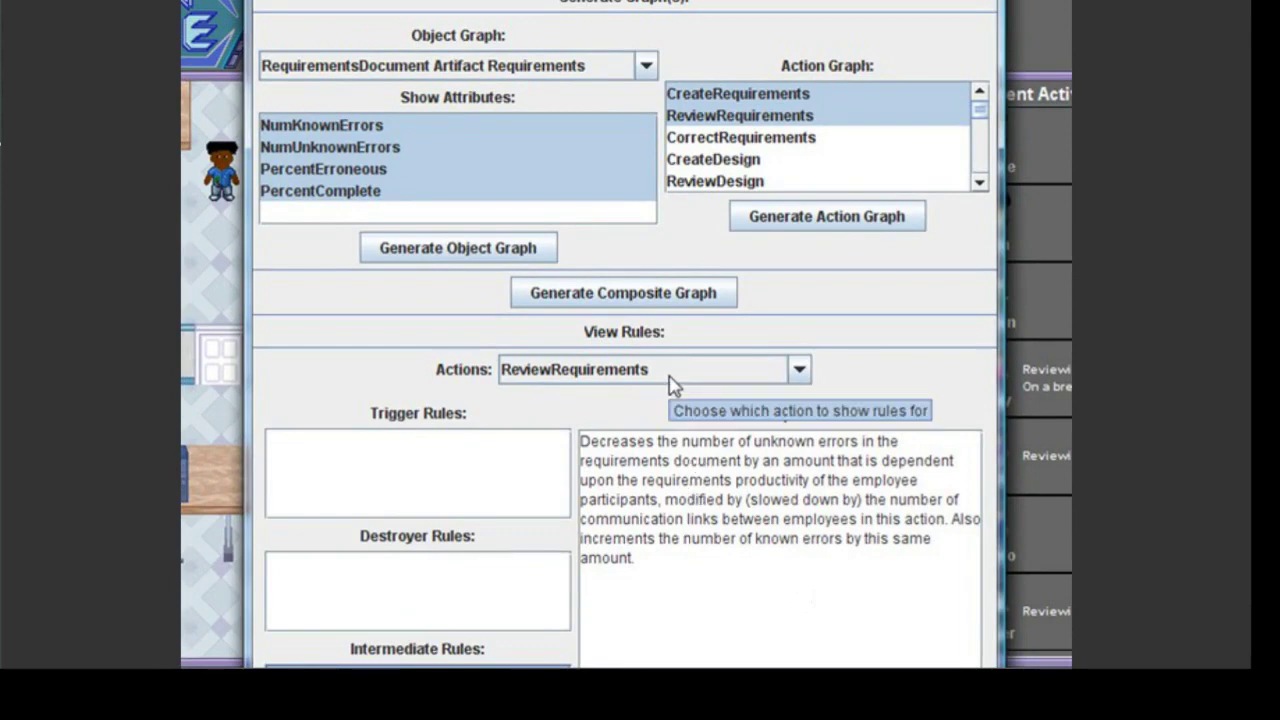
Choose DeliverProduct and show its CalculateScore rule's description
{"action": "left_click", "coordinate": [672, 380]}
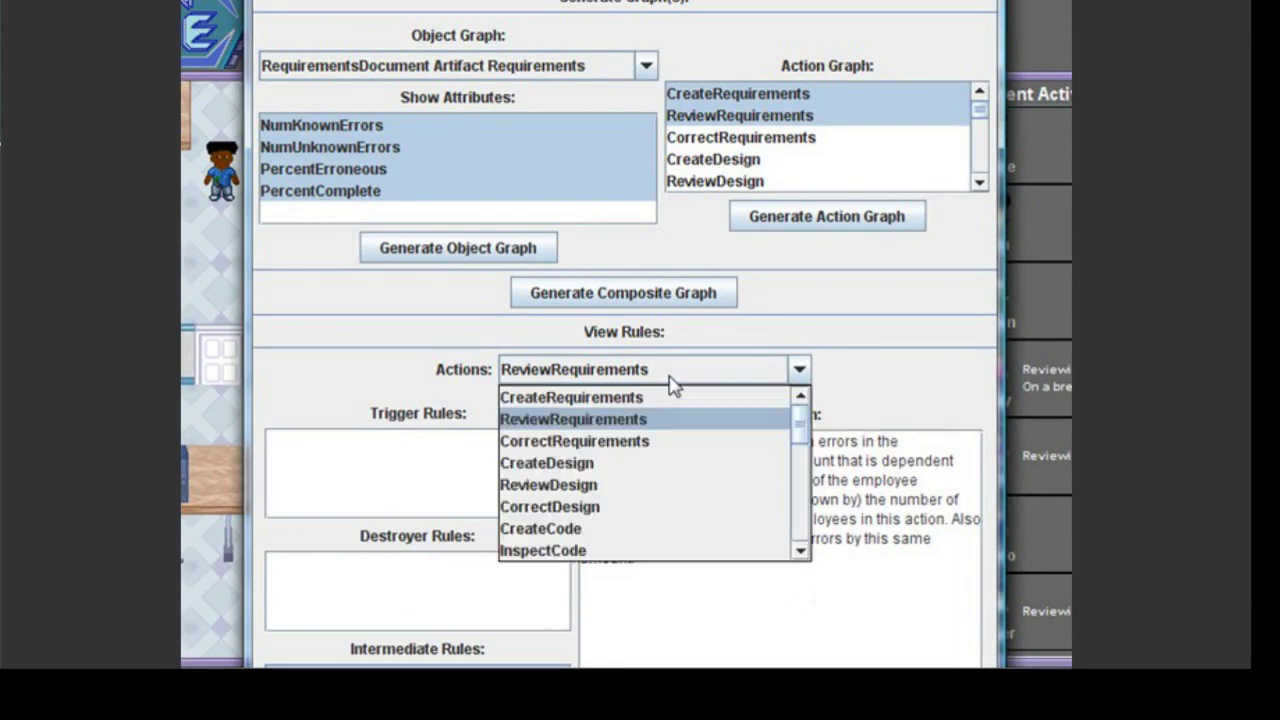
{"action": "left_click", "coordinate": [800, 515]}
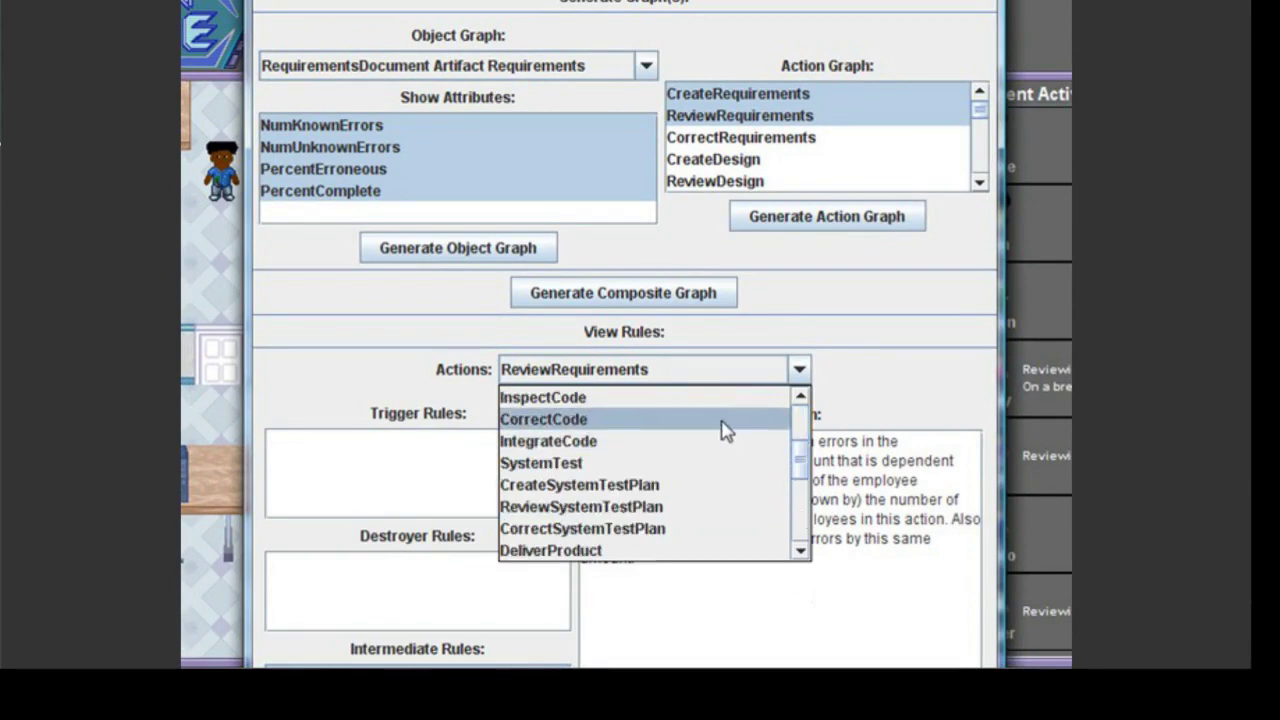
{"action": "left_click", "coordinate": [717, 552]}
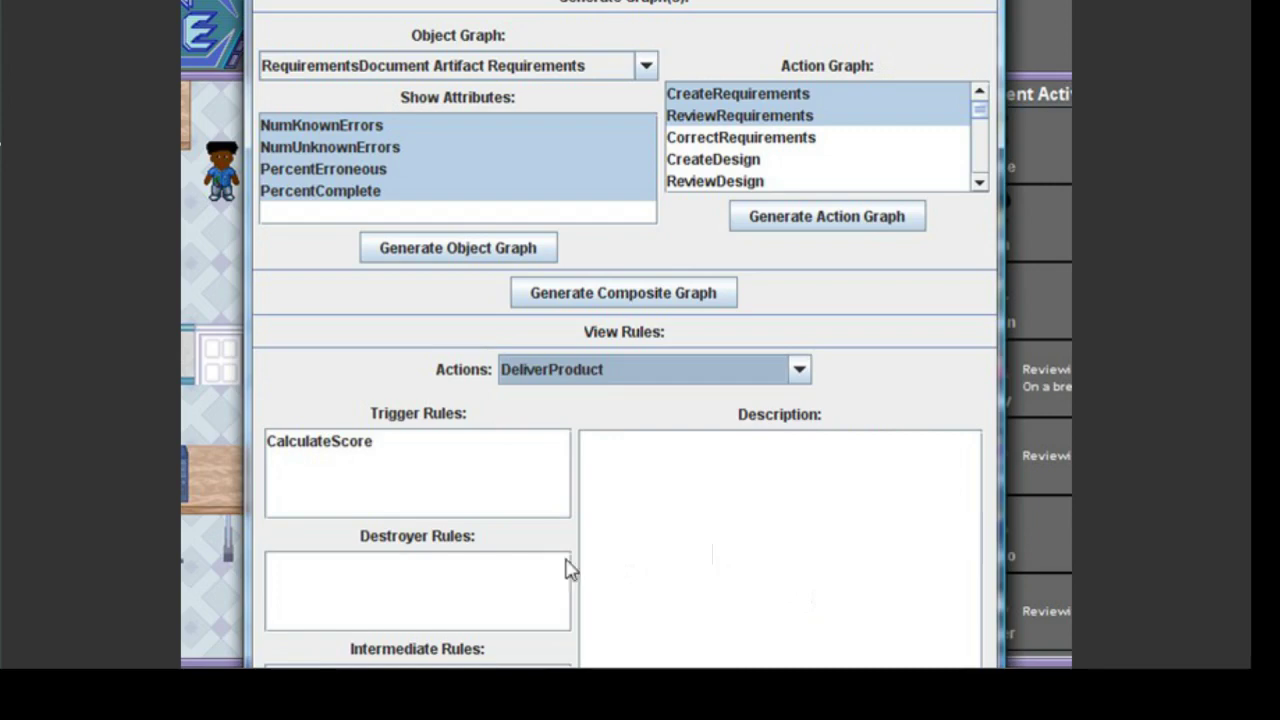
{"action": "left_click", "coordinate": [358, 446]}
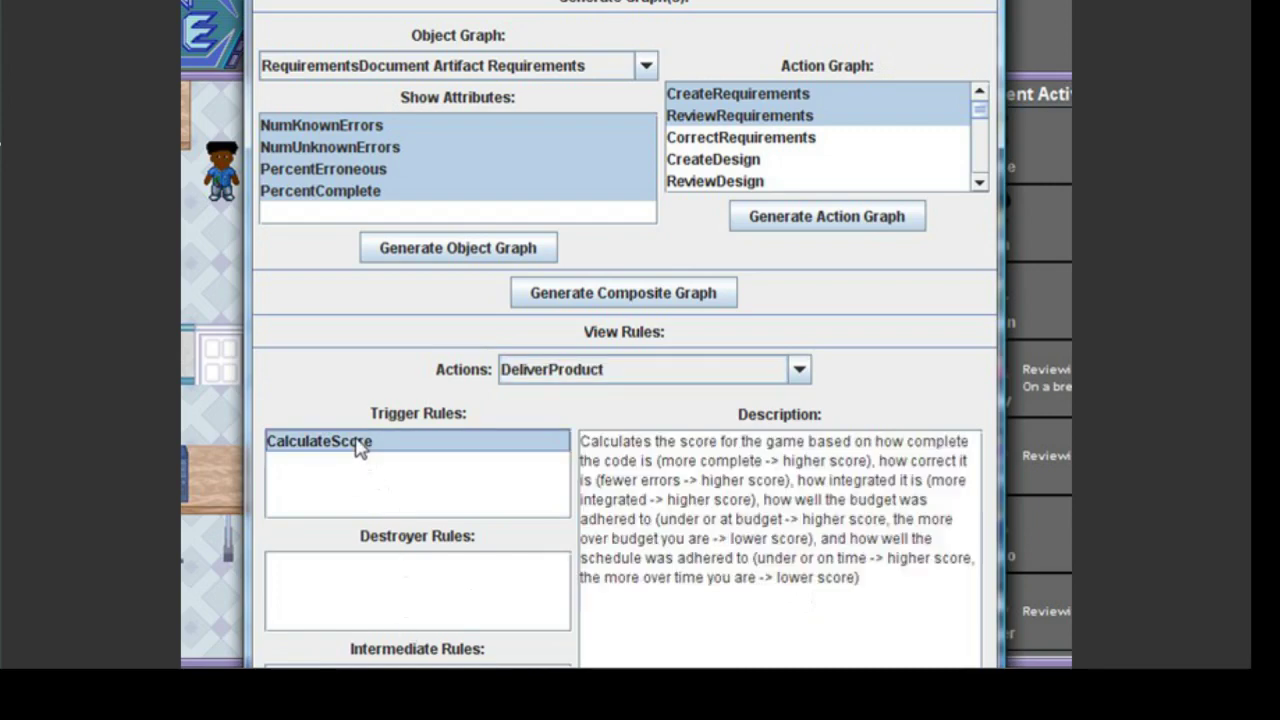